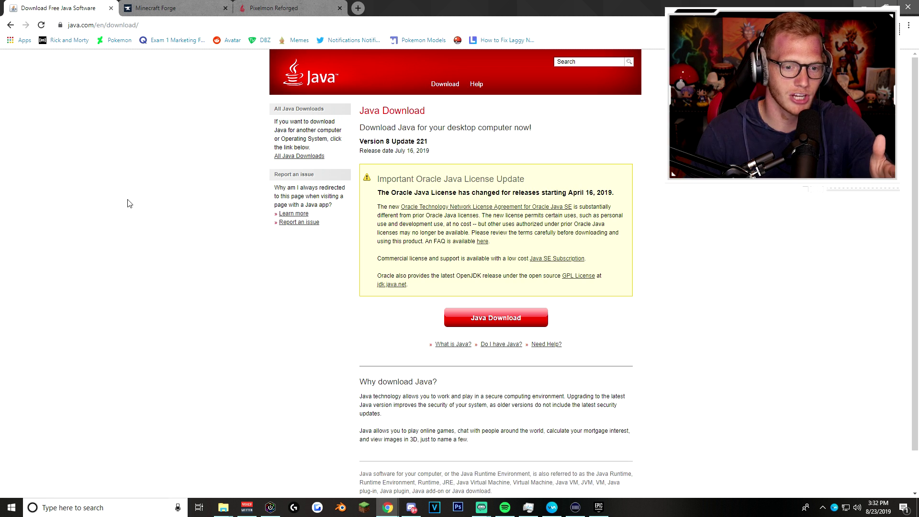
Download the Java 8 Update 221 installer (JavaSetup8u221.exe), keep it, and launch it
{"action": "left_click", "coordinate": [461, 320]}
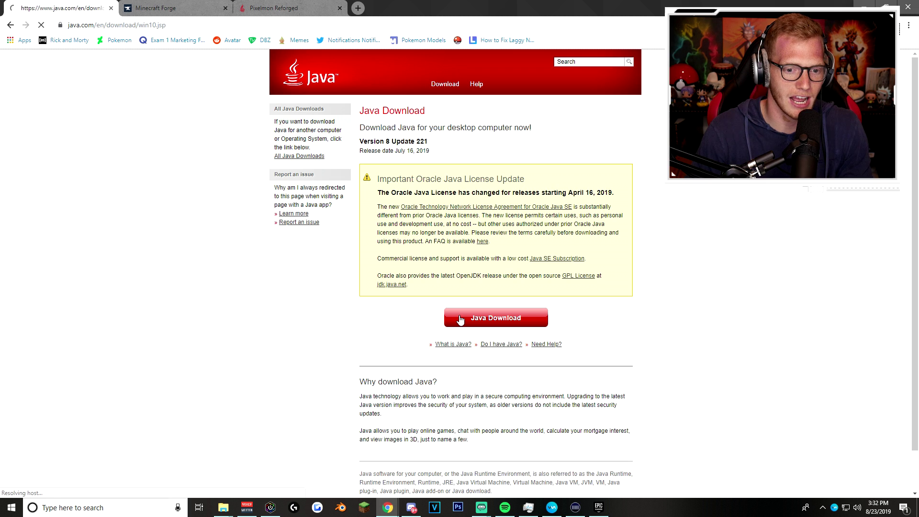
{"action": "left_click", "coordinate": [490, 317]}
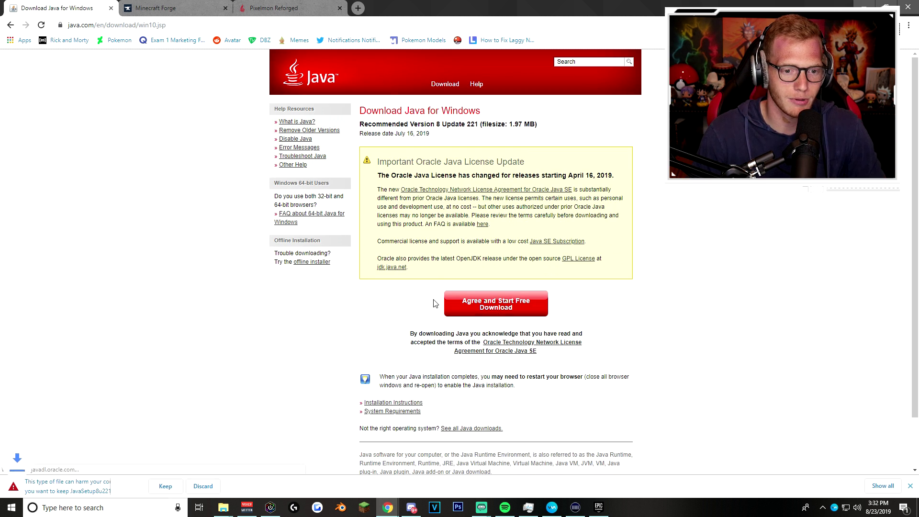
{"action": "left_click", "coordinate": [166, 486]}
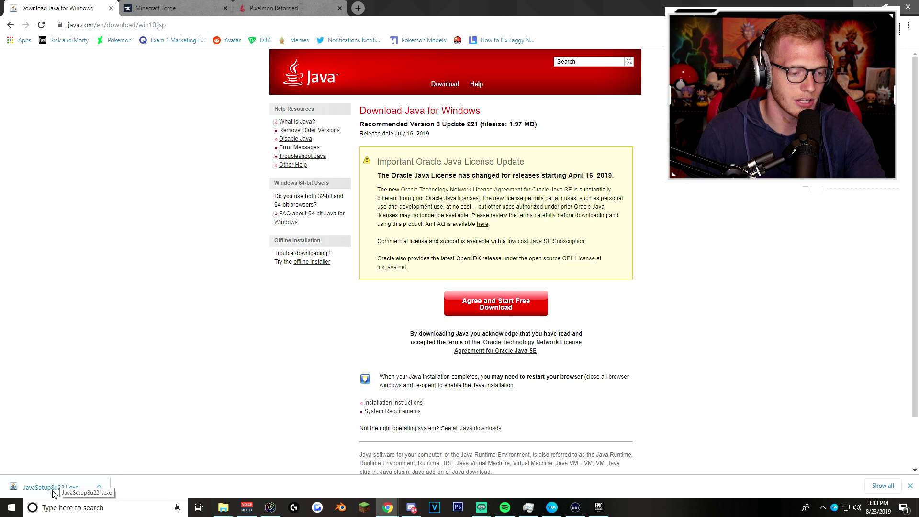
{"action": "left_click", "coordinate": [53, 488]}
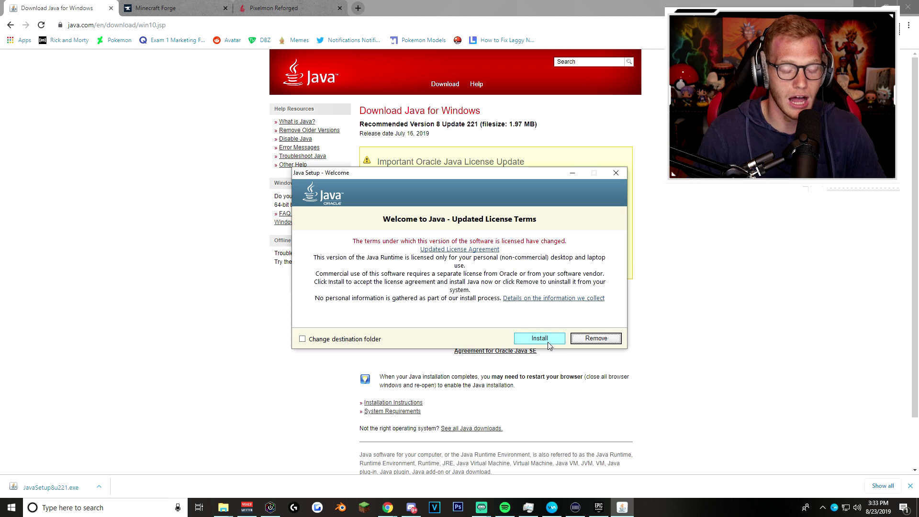
Dismiss the Java Setup window, go back to the java.com download page, and close the tab
{"action": "left_click", "coordinate": [616, 173]}
{"action": "key", "text": "alt+Left"}
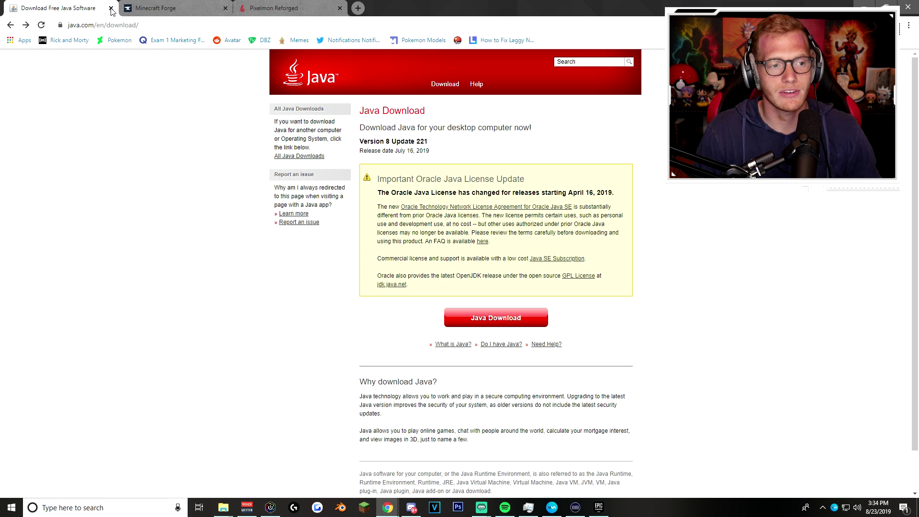
{"action": "left_click", "coordinate": [111, 9]}
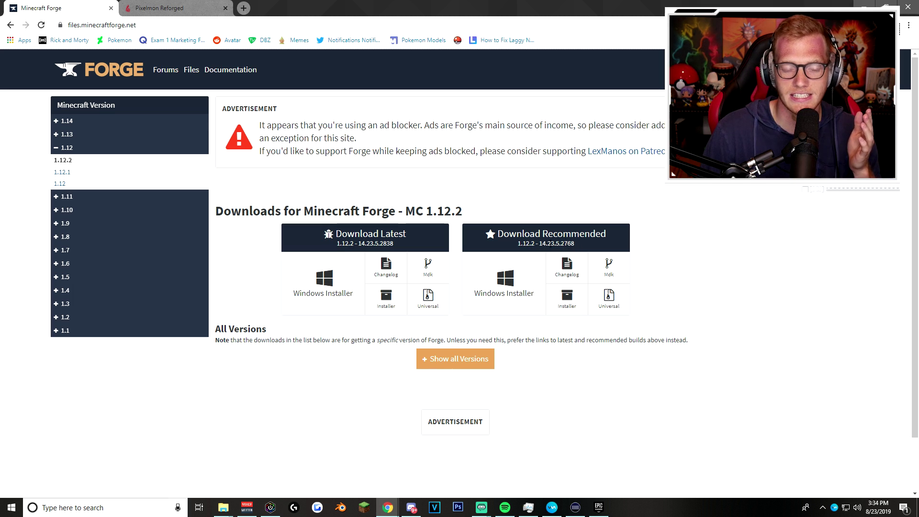
{"action": "left_click_drag", "start_coordinate": [380, 244], "coordinate": [396, 247]}
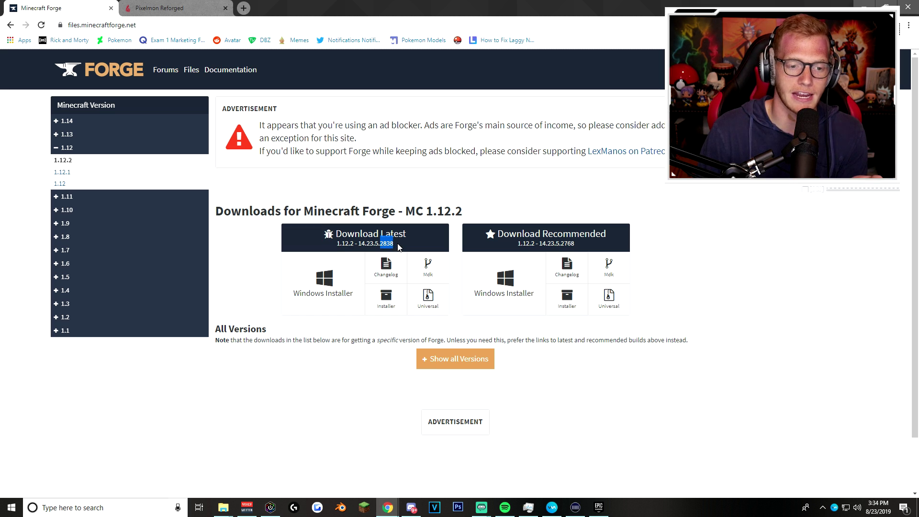
{"action": "left_click", "coordinate": [395, 247]}
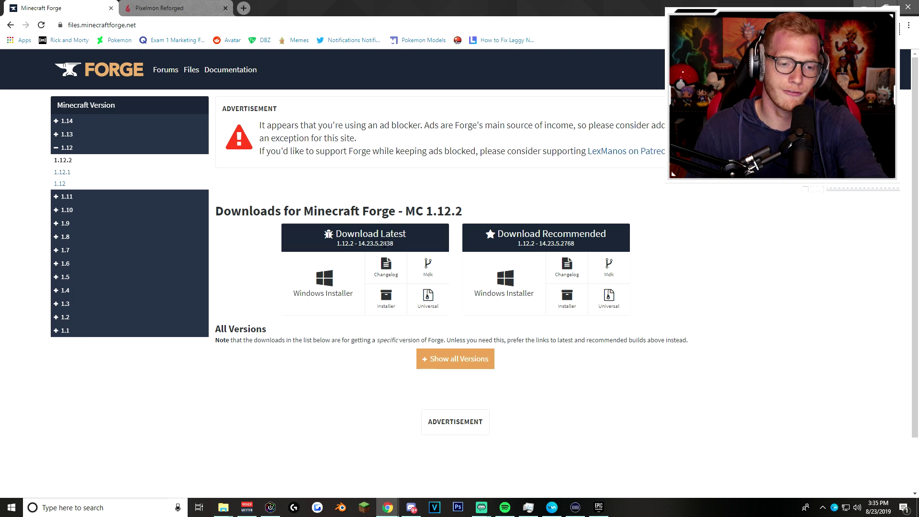
{"action": "left_click_drag", "start_coordinate": [393, 246], "coordinate": [383, 245]}
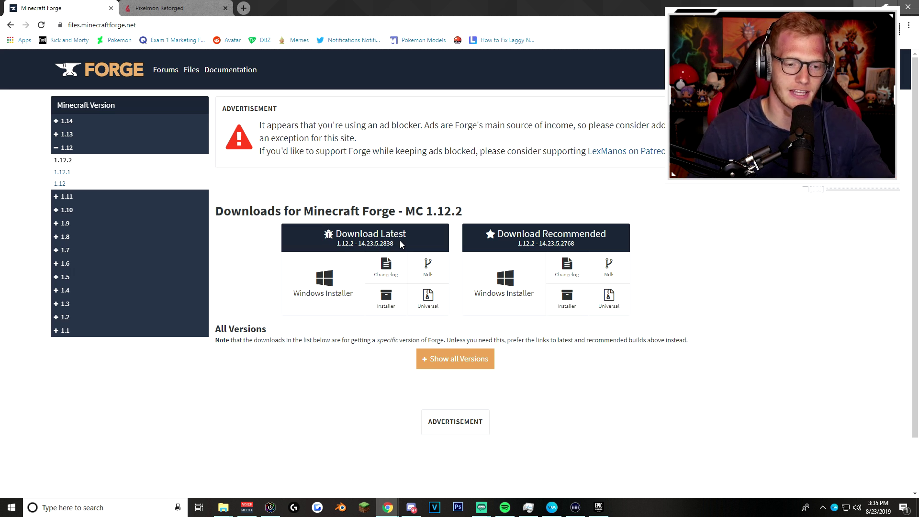
{"action": "left_click_drag", "start_coordinate": [394, 245], "coordinate": [384, 244]}
{"action": "left_click", "coordinate": [384, 245]}
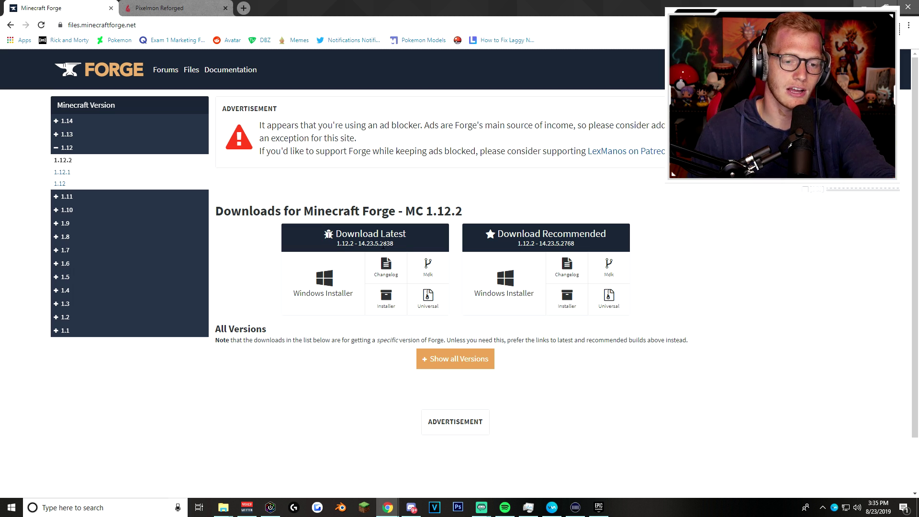
{"action": "left_click", "coordinate": [449, 360]}
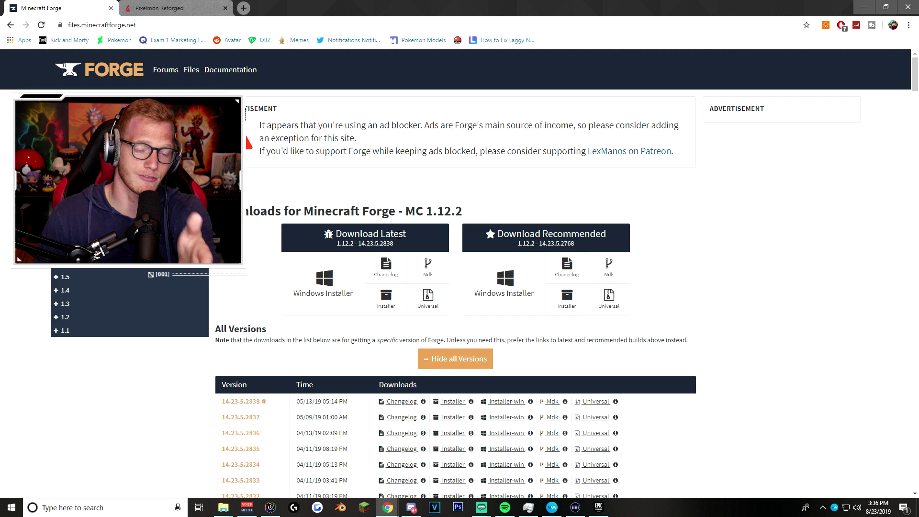
{"action": "left_click", "coordinate": [455, 360]}
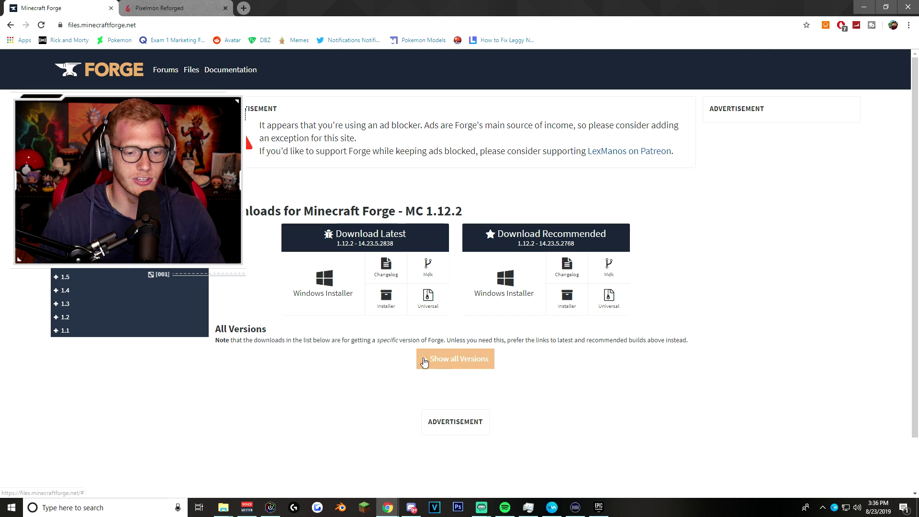
{"action": "left_click", "coordinate": [459, 360]}
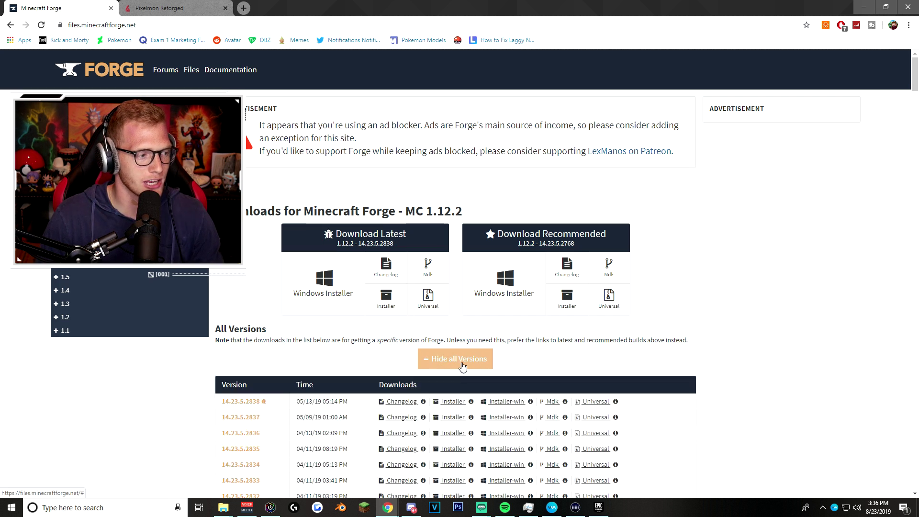
{"action": "key", "text": "ctrl+f"}
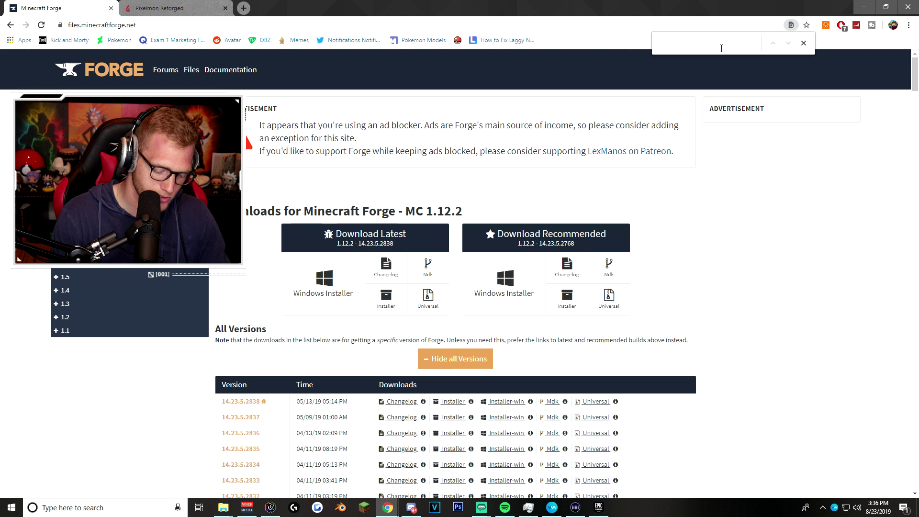
{"action": "type", "text": "2838"}
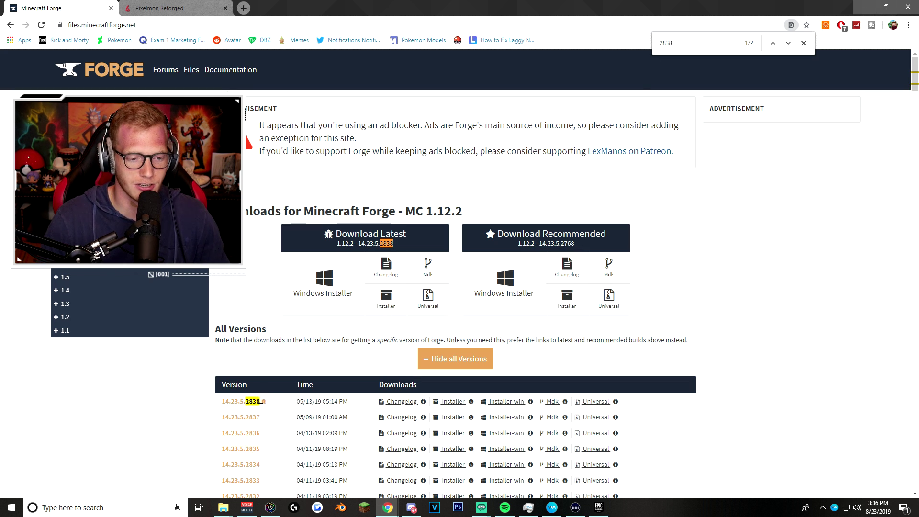
{"action": "scroll", "coordinate": [267, 149], "scroll_direction": "down", "scroll_amount": 5}
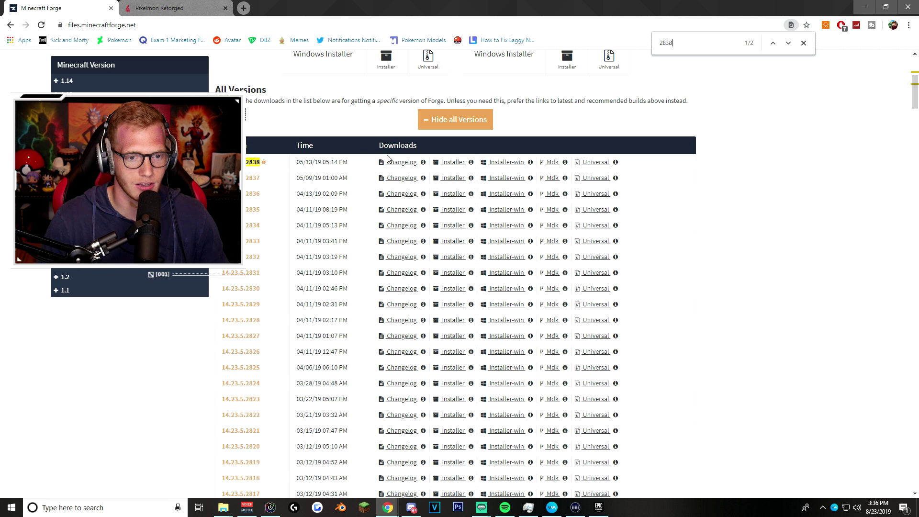
{"action": "left_click", "coordinate": [453, 163]}
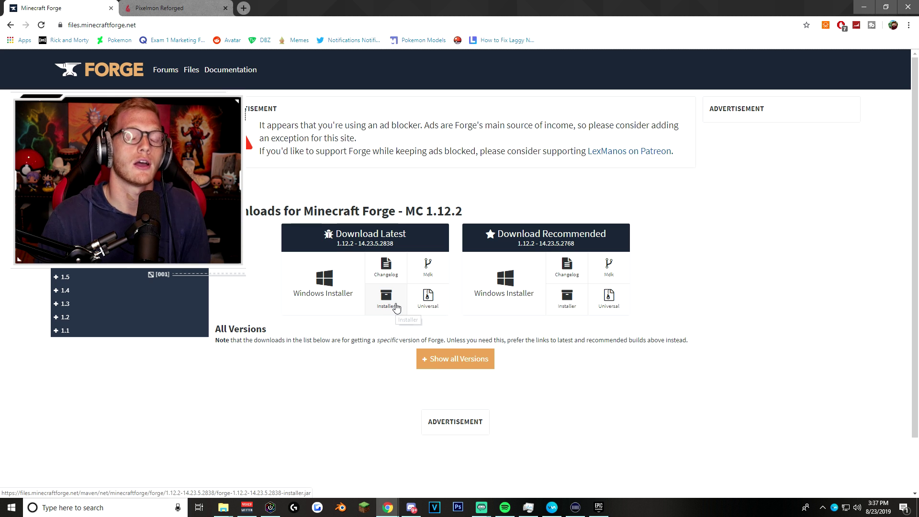
Download the latest Forge Windows installer, keep the file, and launch it
{"action": "left_click", "coordinate": [329, 295]}
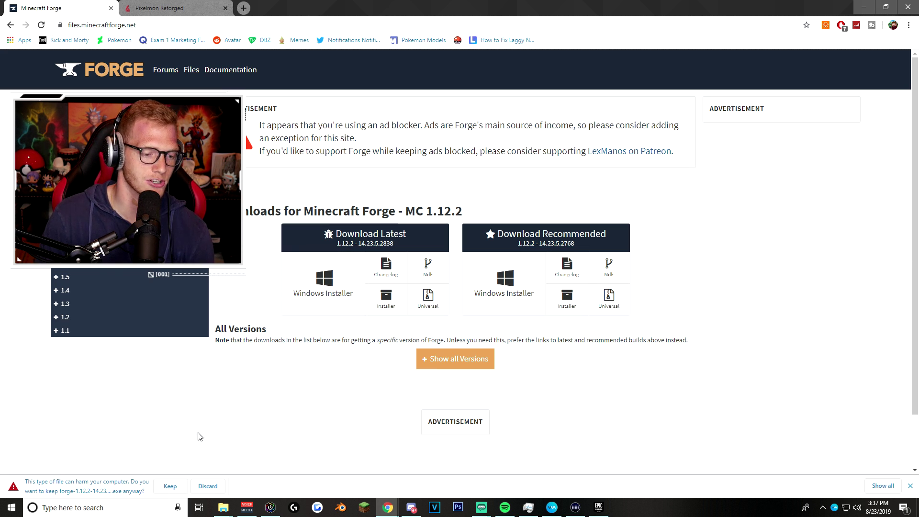
{"action": "left_click", "coordinate": [170, 487]}
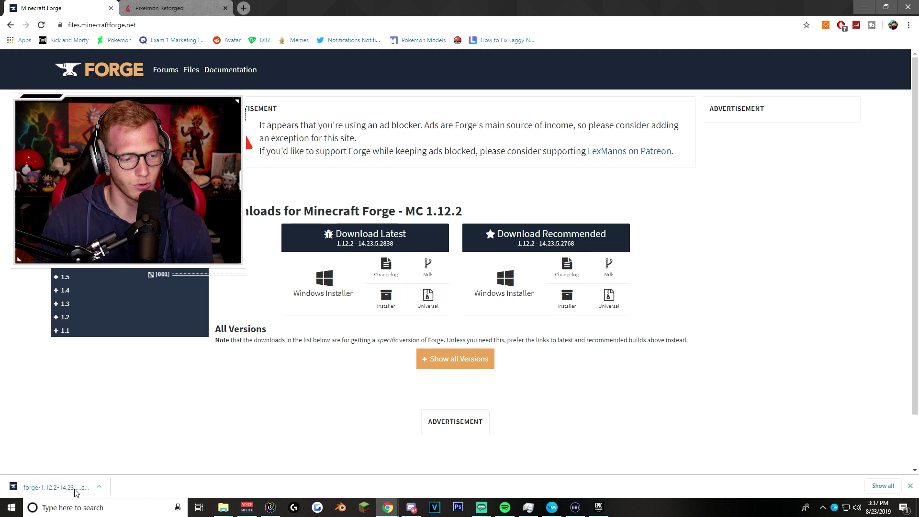
{"action": "left_click", "coordinate": [46, 492]}
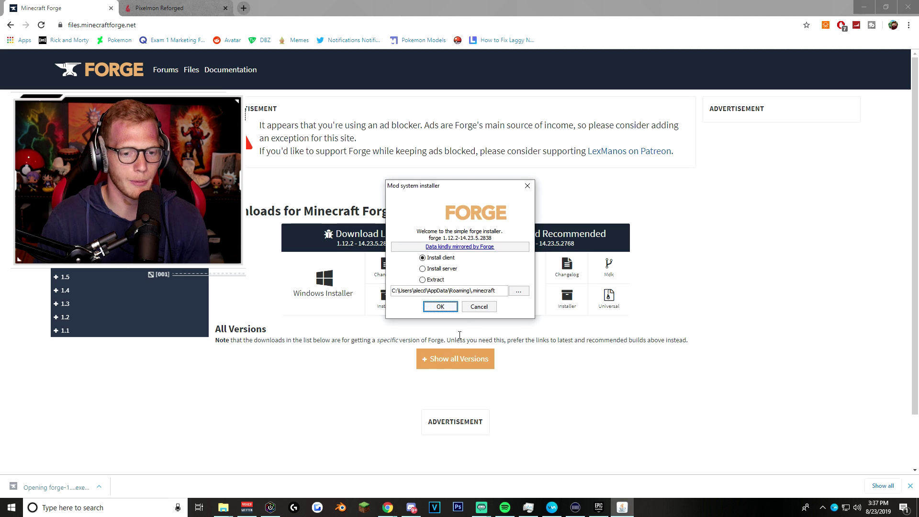
Install the Forge 1.12.2-14.23.5.2838 client into .minecraft, confirm completion, and close the Forge tab
{"action": "left_click", "coordinate": [448, 308]}
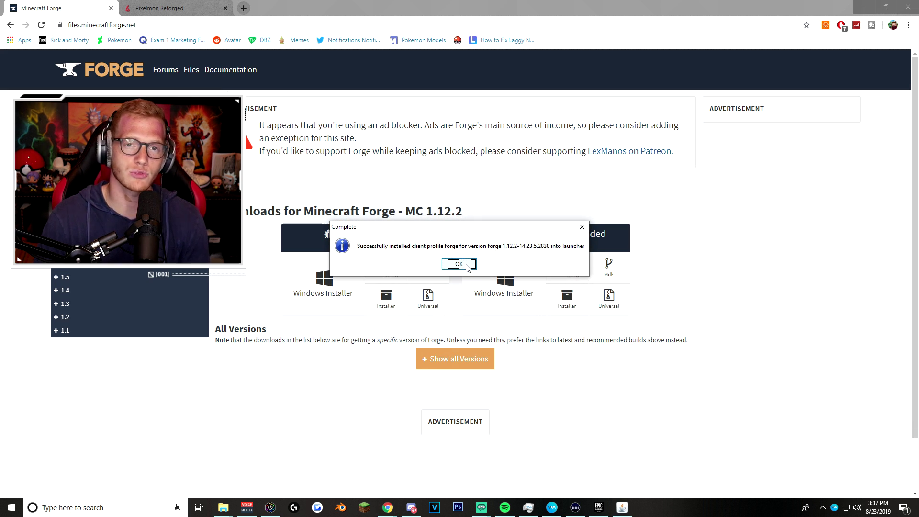
{"action": "left_click", "coordinate": [467, 267]}
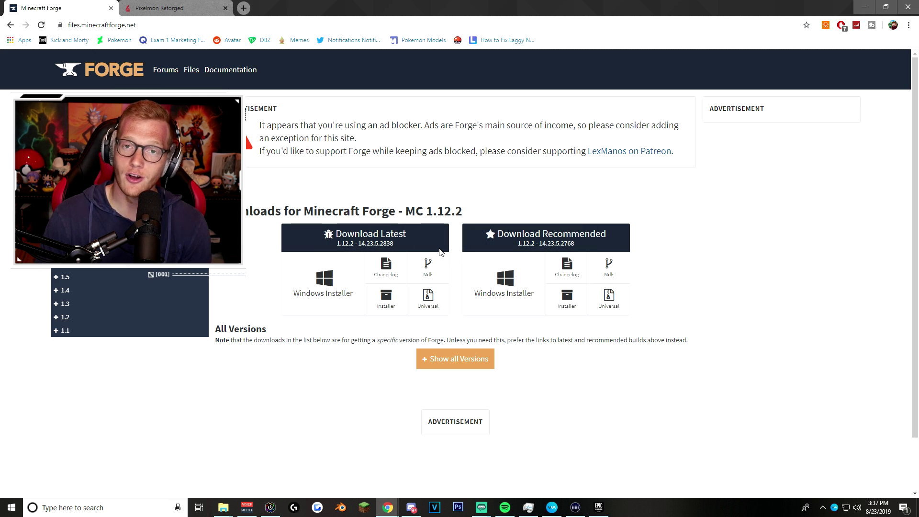
{"action": "left_click", "coordinate": [111, 8]}
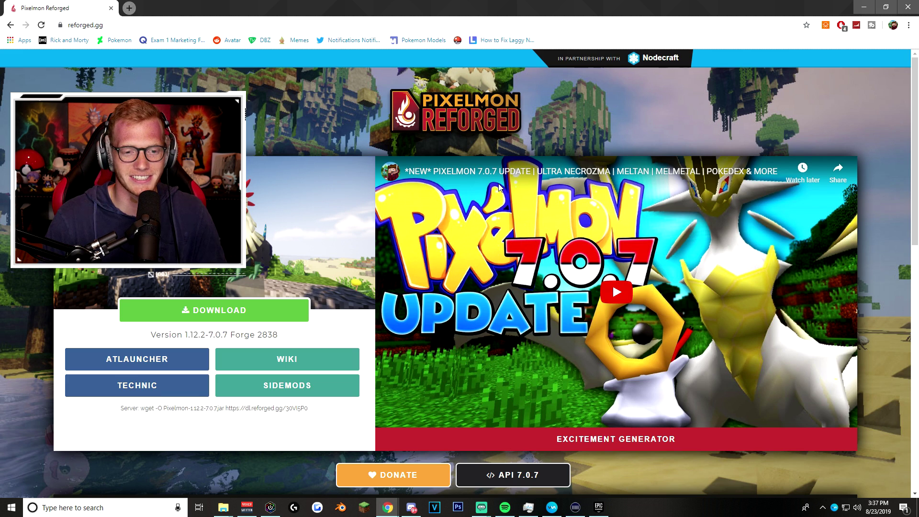
{"action": "left_click", "coordinate": [565, 247]}
{"action": "left_click", "coordinate": [574, 341]}
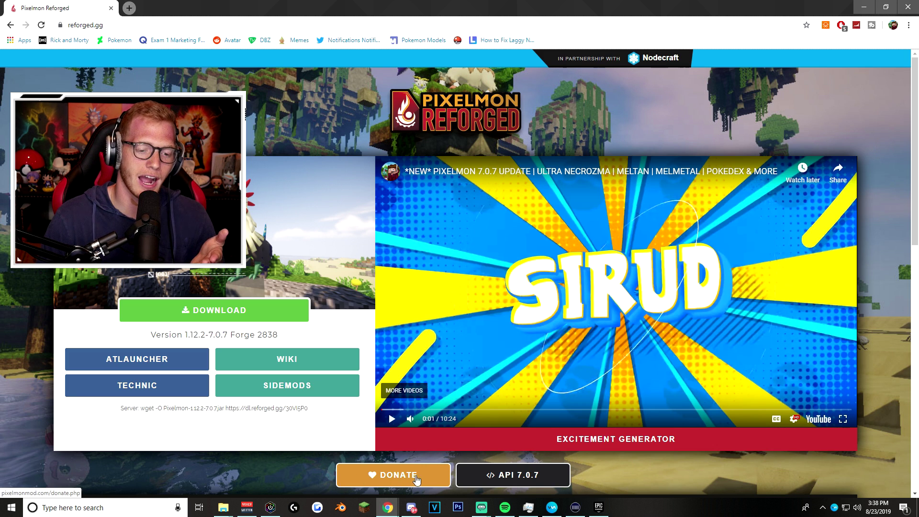
{"action": "scroll", "coordinate": [363, 474], "scroll_direction": "down", "scroll_amount": 2}
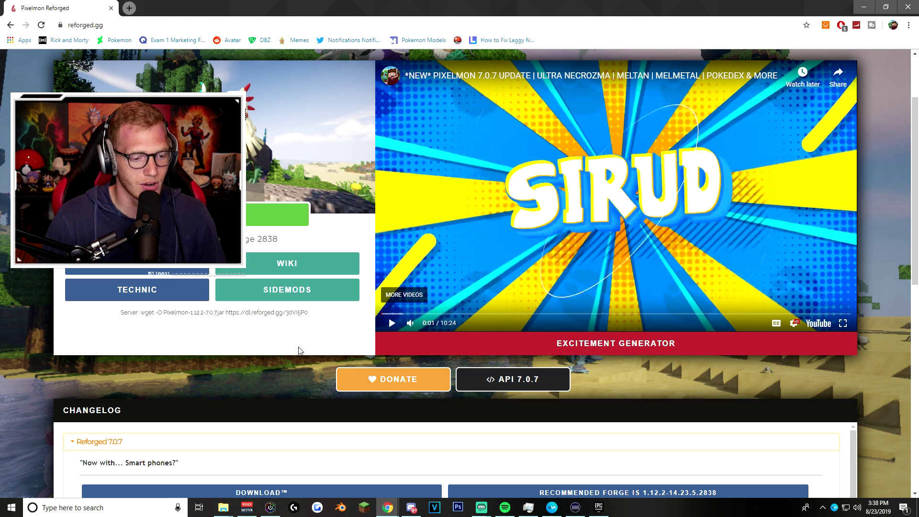
{"action": "scroll", "coordinate": [300, 351], "scroll_direction": "down", "scroll_amount": 10}
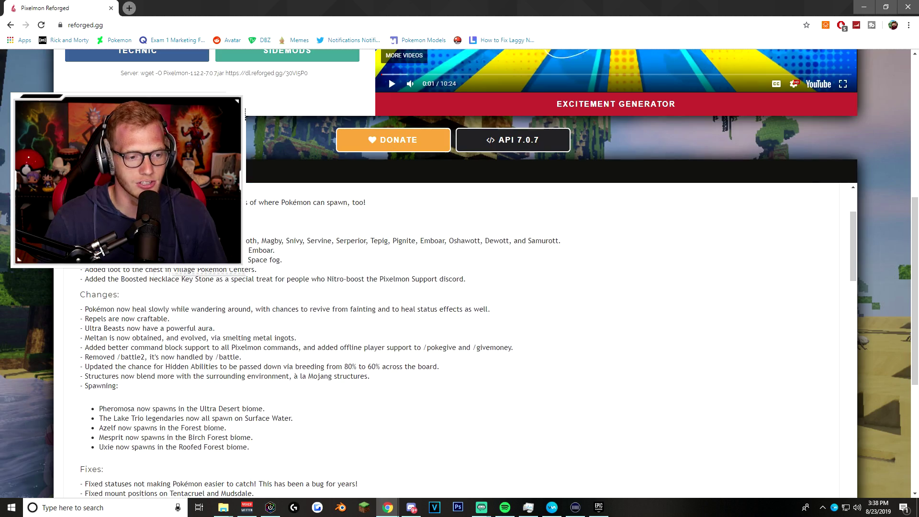
{"action": "scroll", "coordinate": [120, 324], "scroll_direction": "down", "scroll_amount": 15}
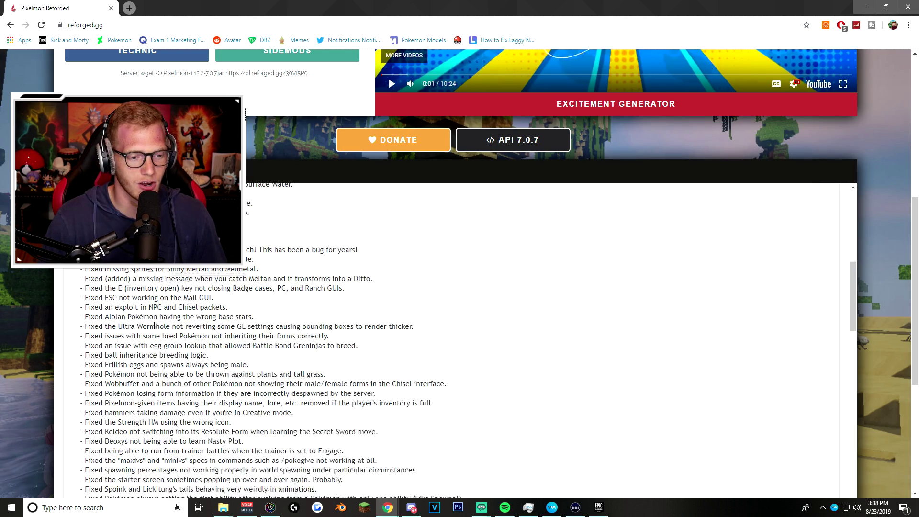
{"action": "scroll", "coordinate": [146, 329], "scroll_direction": "up", "scroll_amount": 12}
{"action": "scroll", "coordinate": [33, 315], "scroll_direction": "up", "scroll_amount": 7}
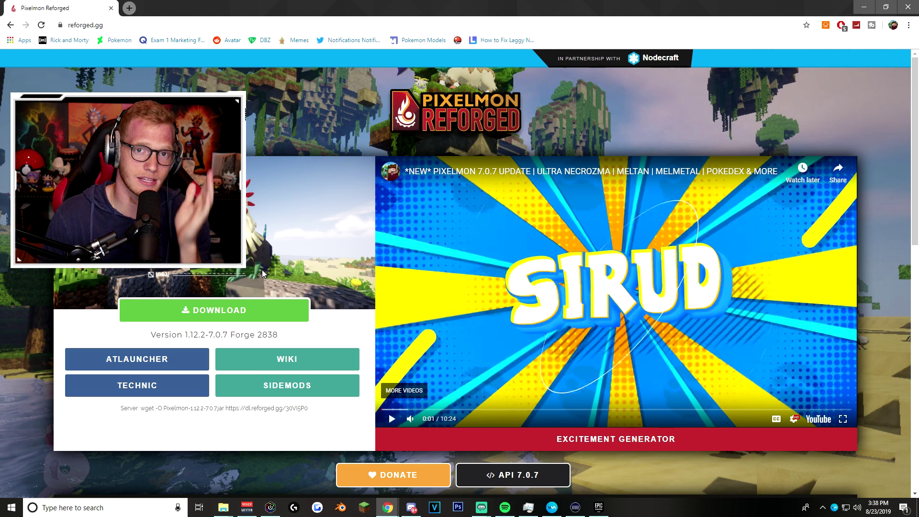
Pause the ad blocker on all sites and dismiss its popup
{"action": "left_click", "coordinate": [841, 26]}
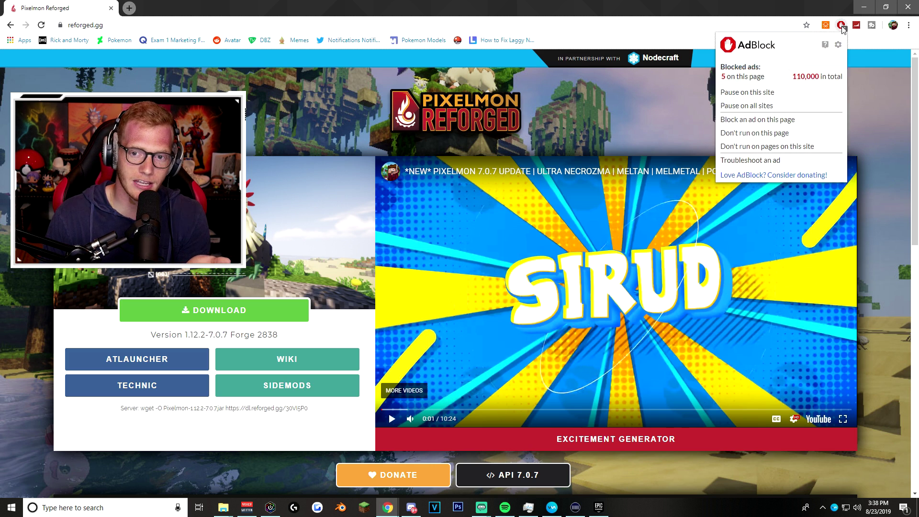
{"action": "left_click", "coordinate": [769, 107]}
{"action": "left_click", "coordinate": [842, 26]}
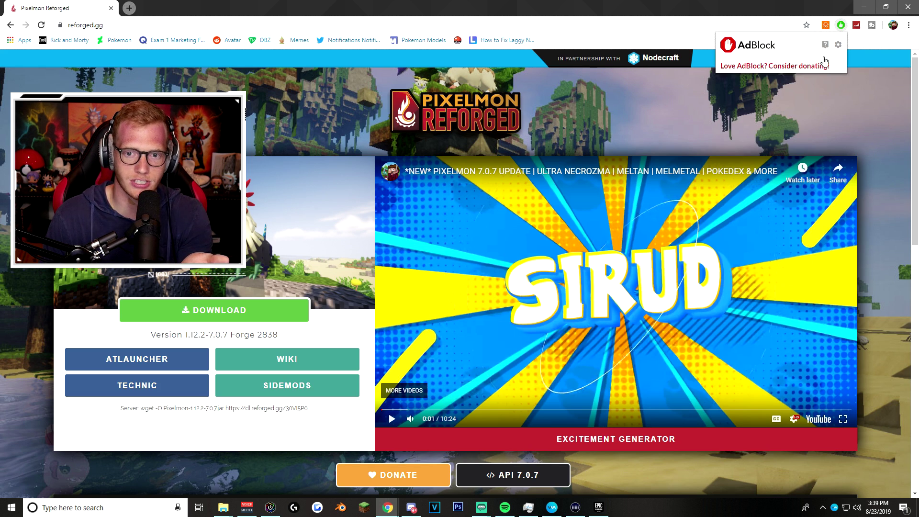
{"action": "left_click", "coordinate": [841, 26]}
{"action": "left_click", "coordinate": [842, 26]}
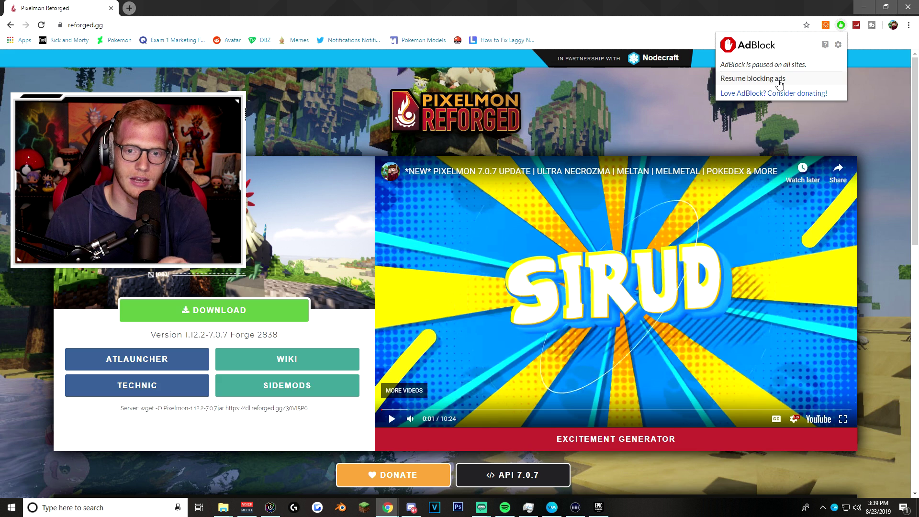
{"action": "left_click", "coordinate": [617, 105]}
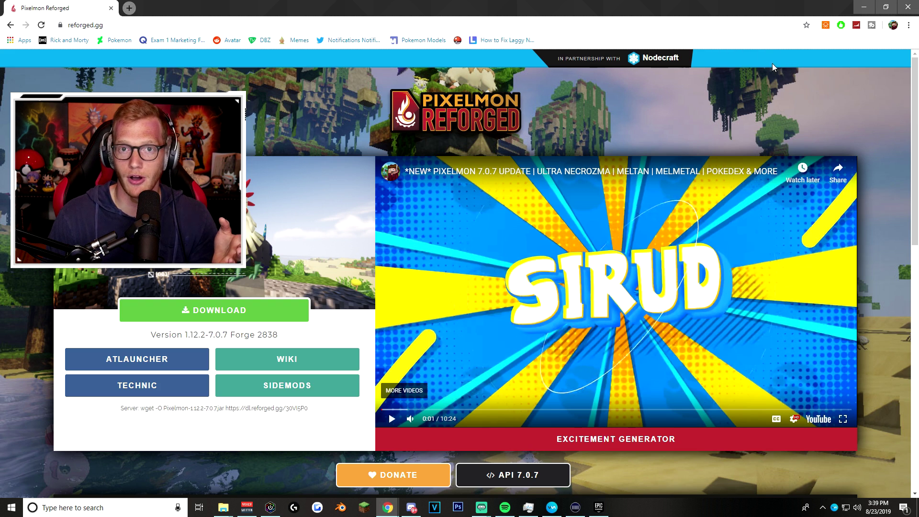
Start the Pixelmon 1.12.2-7.0.7 download, skip the AdFoc.us countdown, and close the ad tabs
{"action": "left_click", "coordinate": [256, 317]}
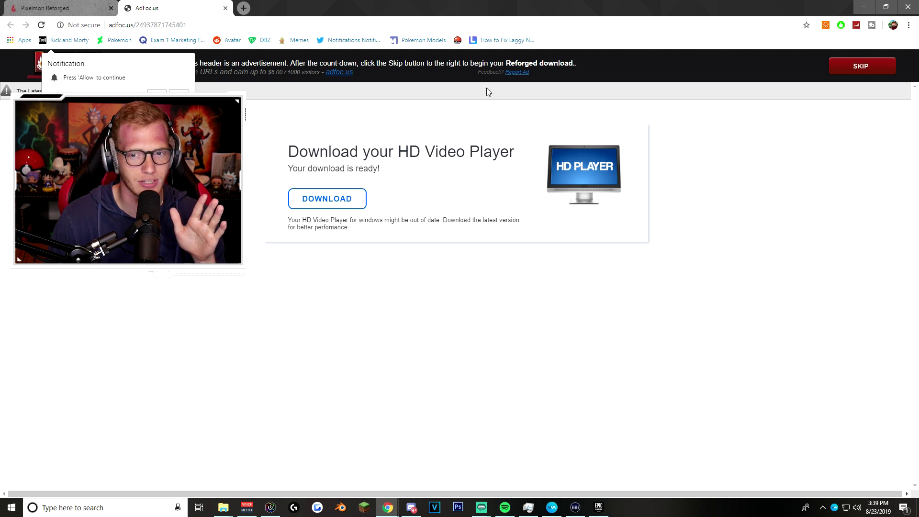
{"action": "left_click", "coordinate": [865, 68]}
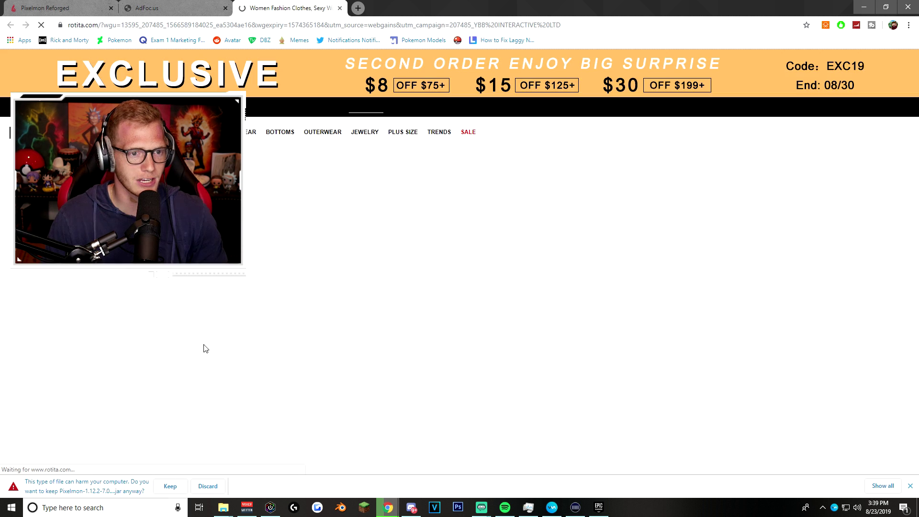
{"action": "left_click", "coordinate": [340, 9]}
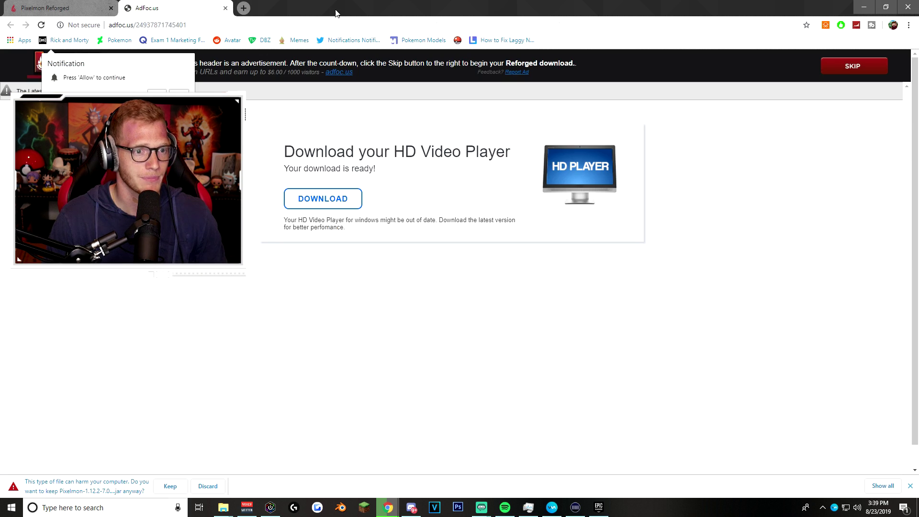
{"action": "left_click", "coordinate": [226, 9]}
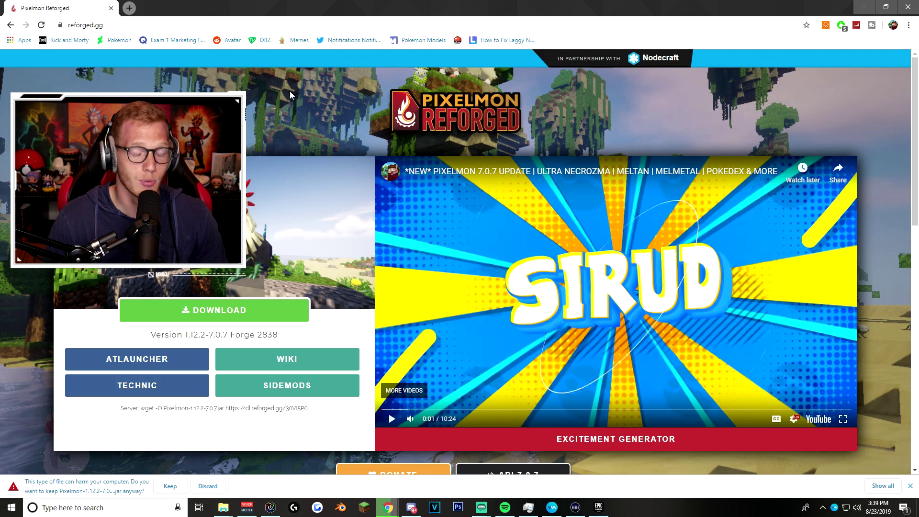
Keep the Pixelmon-1.12.2-7.0.7-universal jar, show it in the Downloads folder, and close Chrome
{"action": "left_click", "coordinate": [169, 488]}
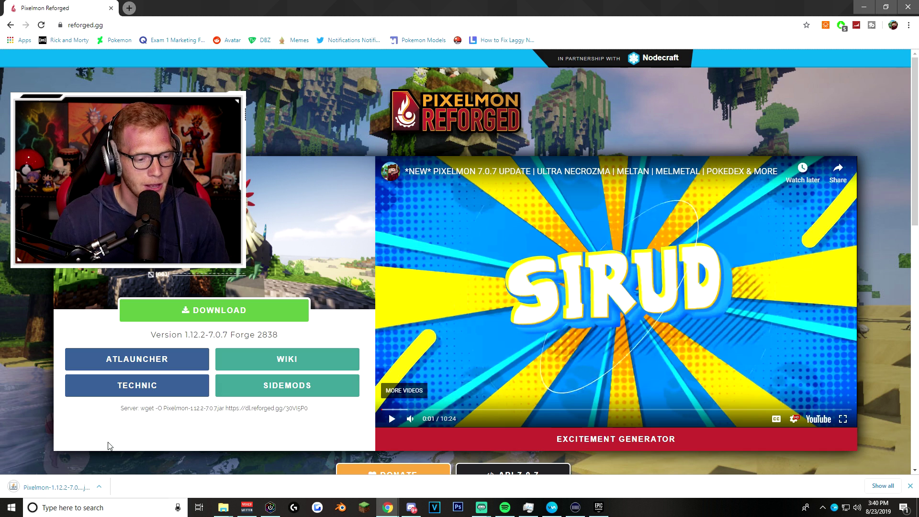
{"action": "left_click", "coordinate": [99, 487]}
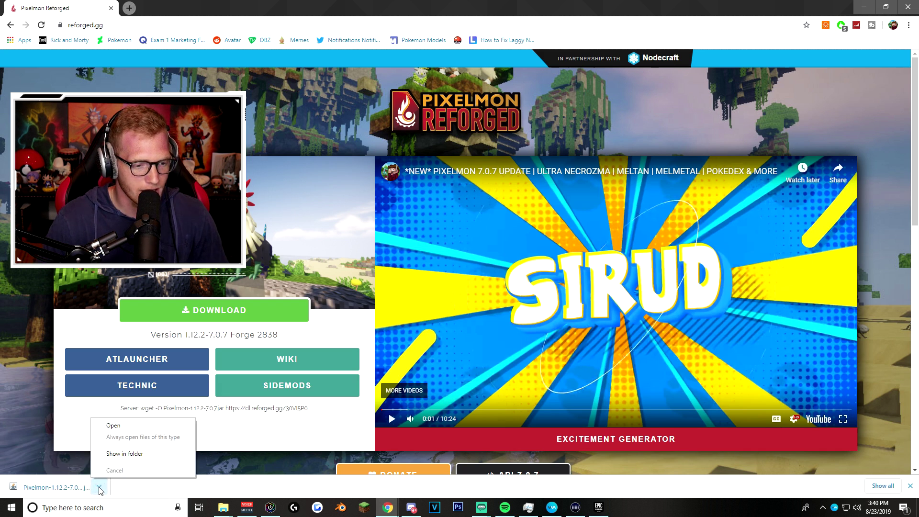
{"action": "left_click", "coordinate": [123, 455]}
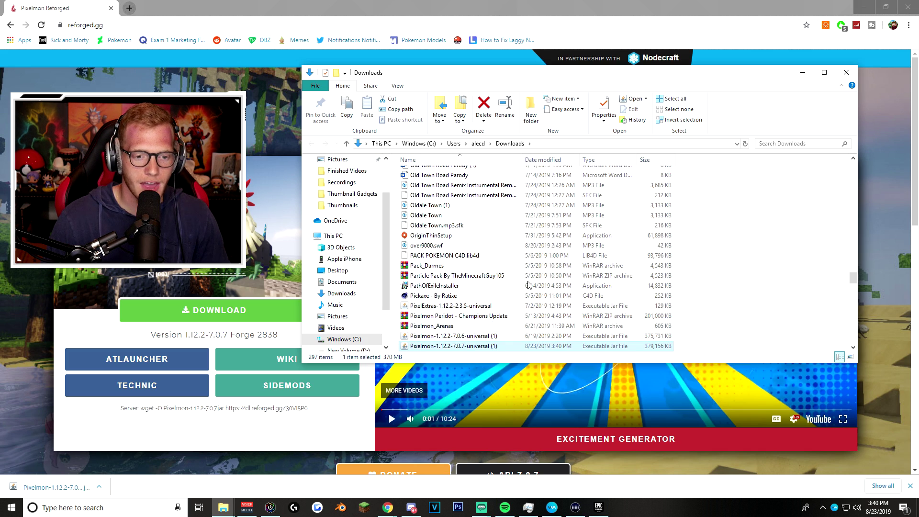
{"action": "left_click", "coordinate": [908, 7]}
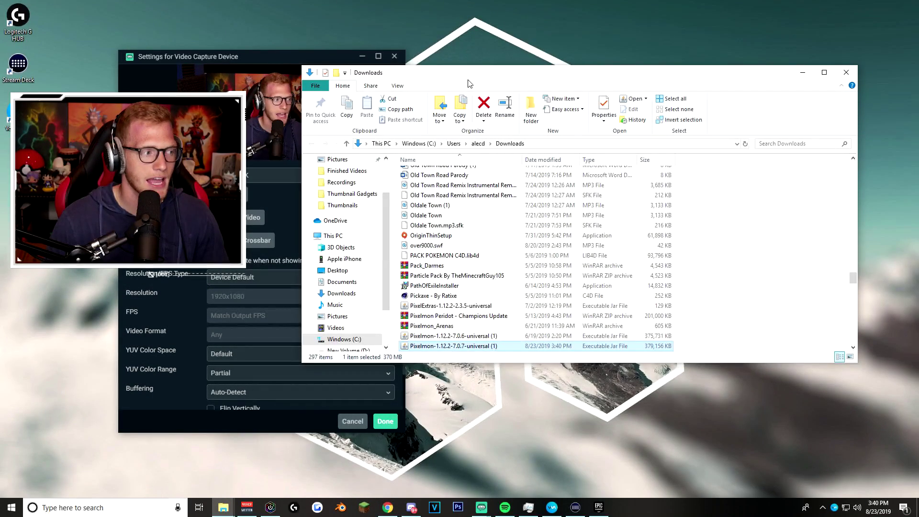
Rearrange the Downloads and capture settings windows, close capture settings, and bring up Windows search
{"action": "left_click_drag", "start_coordinate": [617, 82], "coordinate": [690, 69]}
{"action": "left_click_drag", "start_coordinate": [266, 59], "coordinate": [204, 44]}
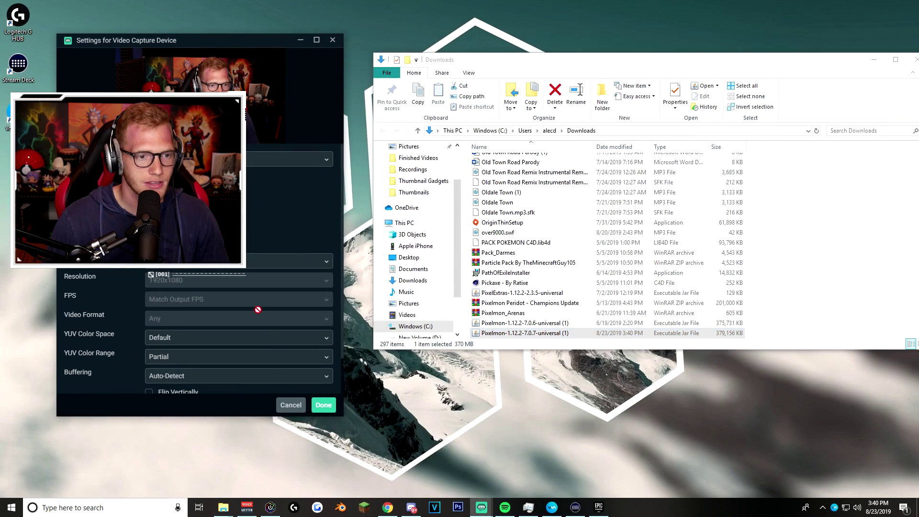
{"action": "left_click", "coordinate": [323, 405]}
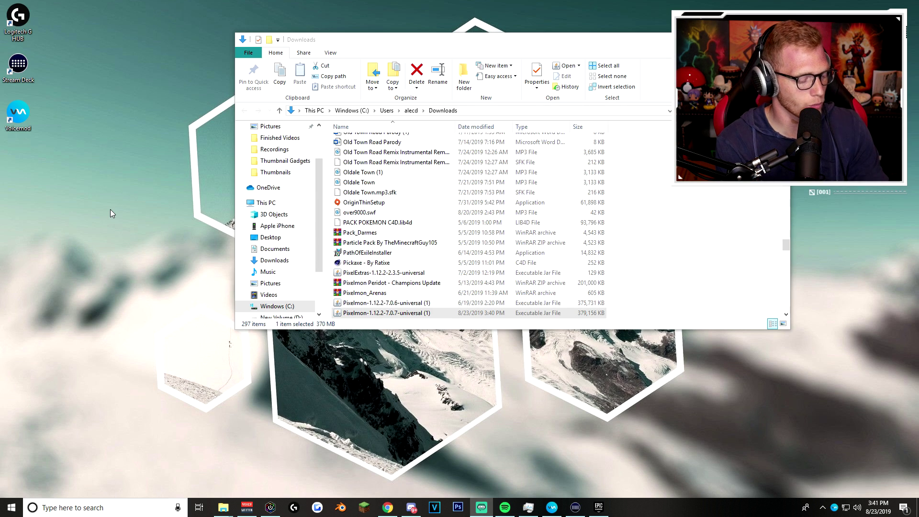
{"action": "left_click", "coordinate": [70, 509]}
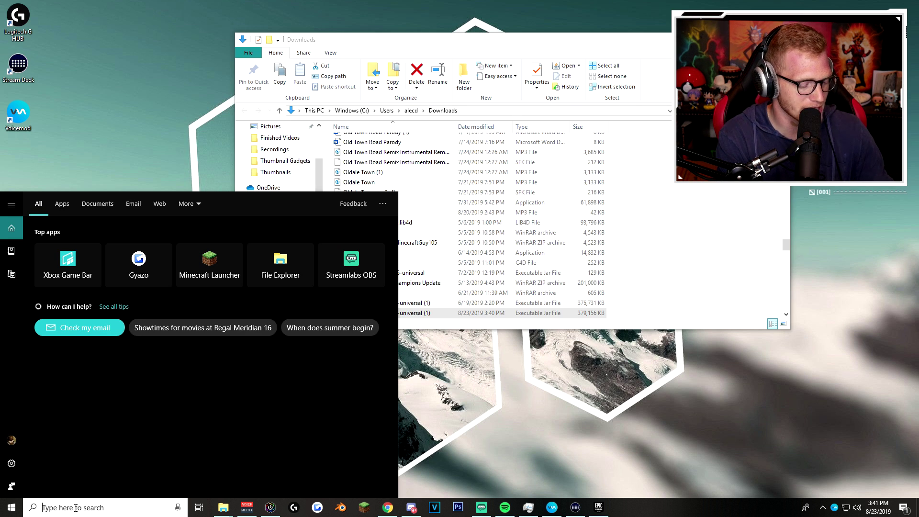
Search %appdata% to open the AppData\Roaming folder and move its window into place
{"action": "type", "text": "%"}
{"action": "type", "text": "appdata"}
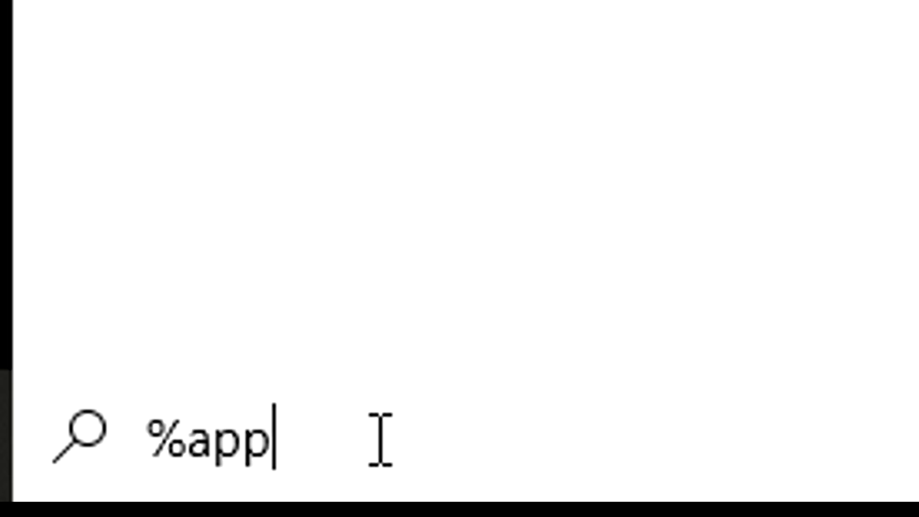
{"action": "type", "text": "%"}
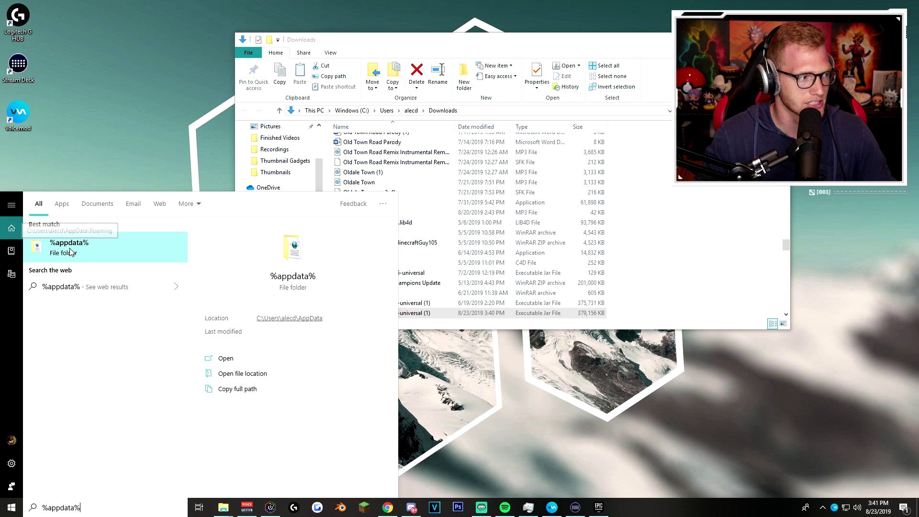
{"action": "key", "text": "Return"}
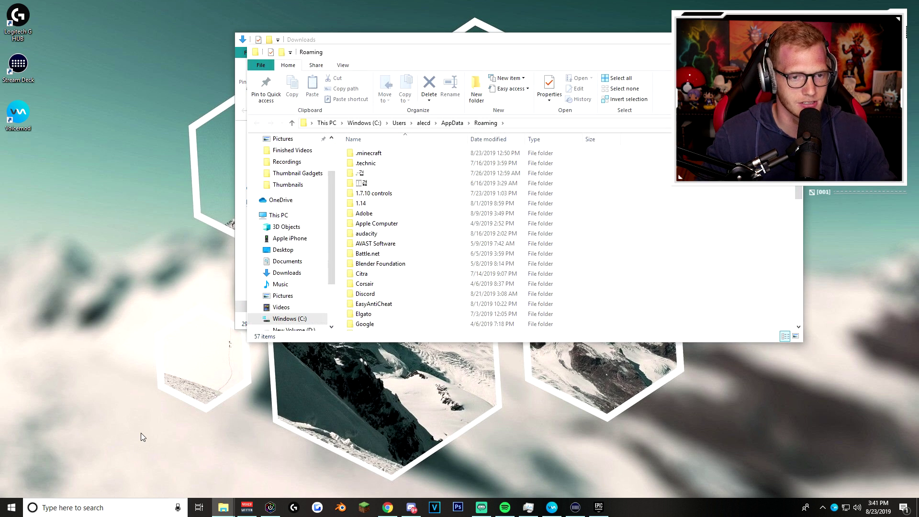
{"action": "left_click_drag", "start_coordinate": [458, 52], "coordinate": [367, 86]}
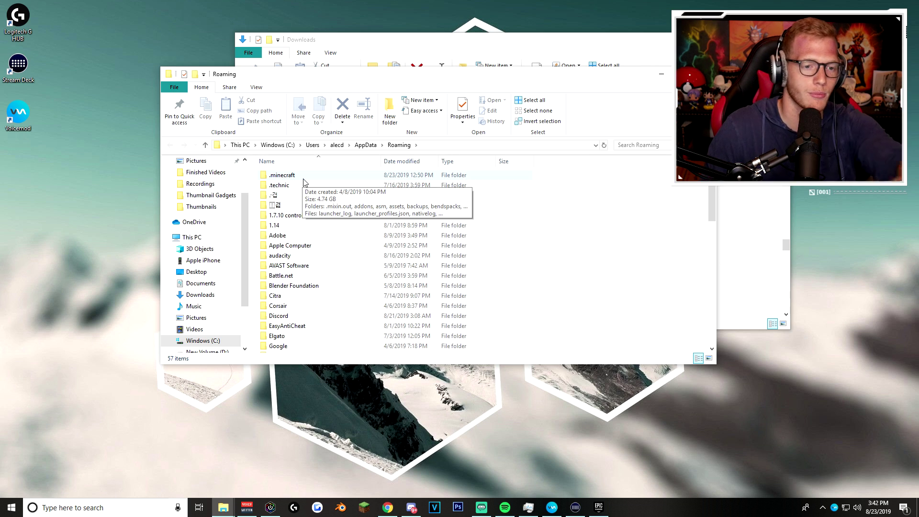
Open the .minecraft folder in Roaming and scroll through its 37 items
{"action": "left_click", "coordinate": [324, 177]}
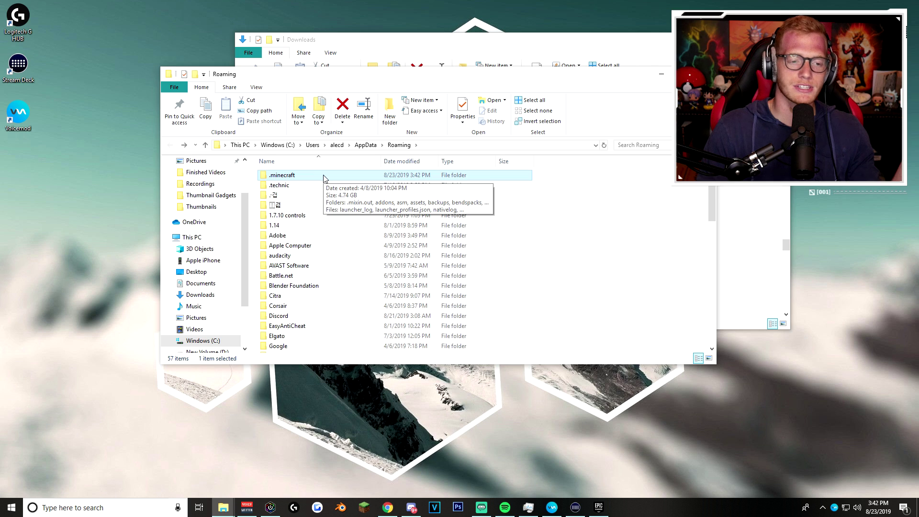
{"action": "double_click", "coordinate": [324, 177]}
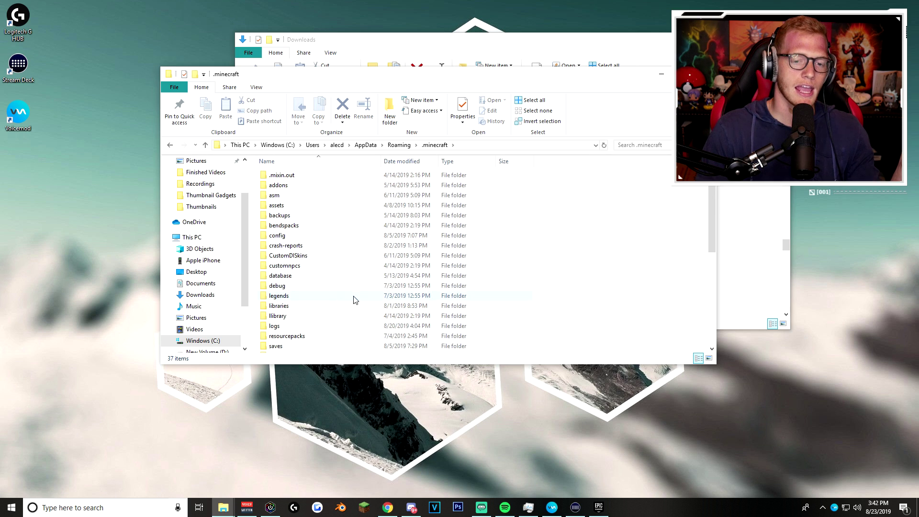
{"action": "scroll", "coordinate": [383, 289], "scroll_direction": "down", "scroll_amount": 6}
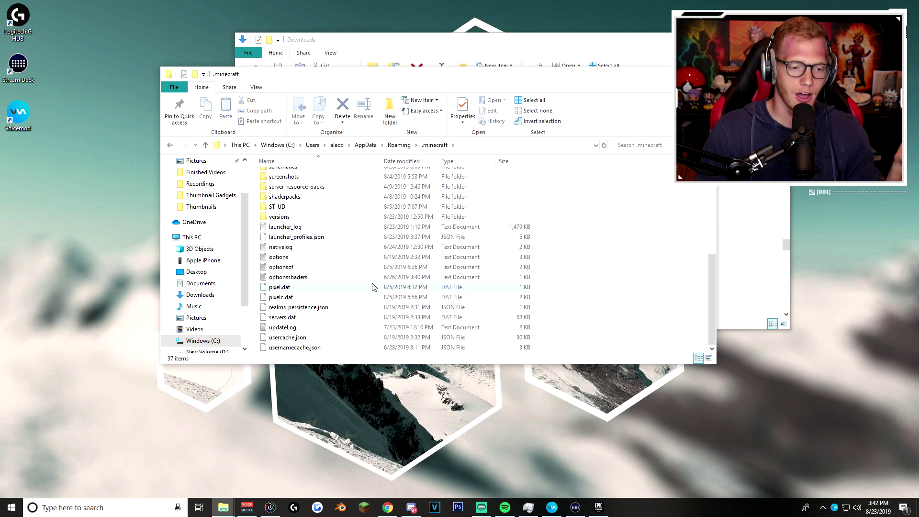
{"action": "scroll", "coordinate": [374, 287], "scroll_direction": "up", "scroll_amount": 6}
{"action": "scroll", "coordinate": [318, 205], "scroll_direction": "down", "scroll_amount": 6}
{"action": "scroll", "coordinate": [324, 231], "scroll_direction": "up", "scroll_amount": 6}
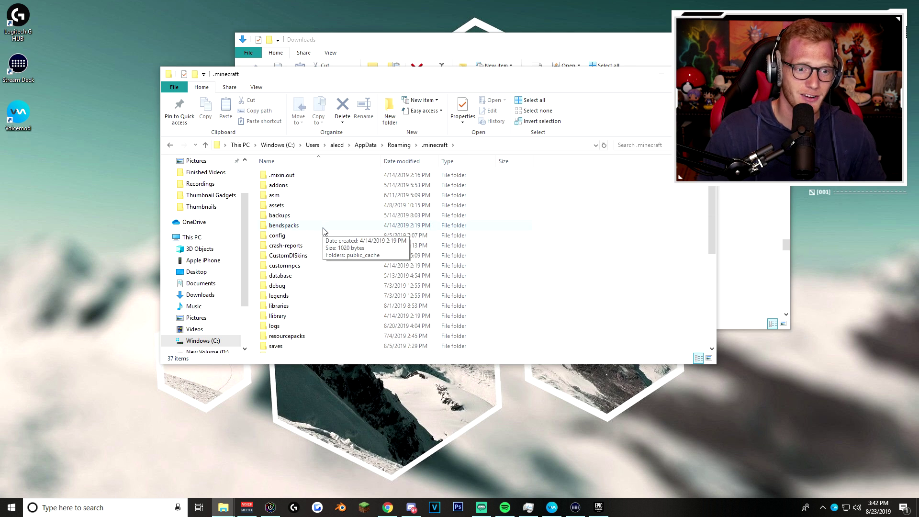
{"action": "scroll", "coordinate": [330, 239], "scroll_direction": "down", "scroll_amount": 4}
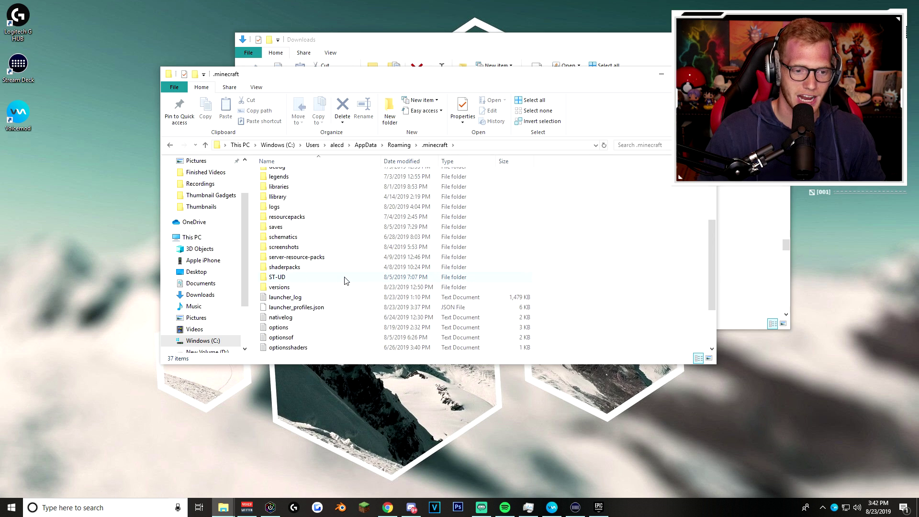
{"action": "scroll", "coordinate": [347, 280], "scroll_direction": "up", "scroll_amount": 4}
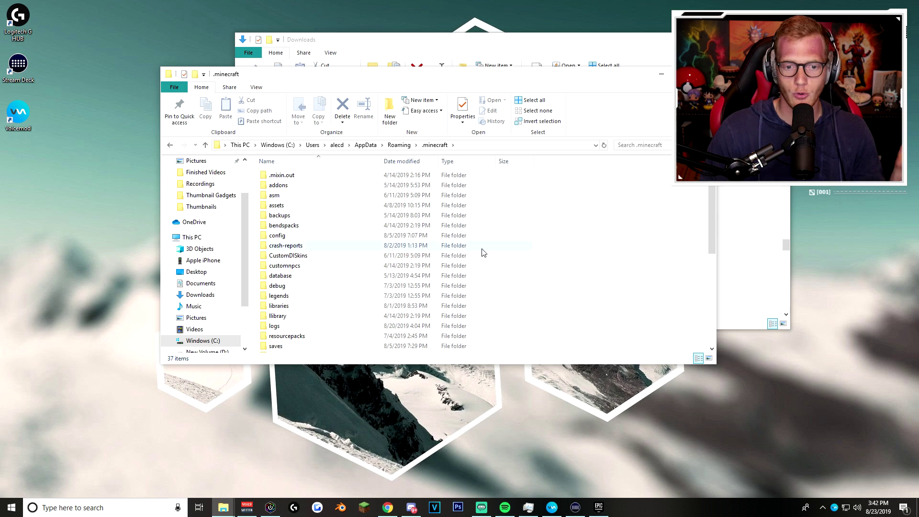
Create a new folder named mods inside .minecraft and open it
{"action": "right_click", "coordinate": [586, 214]}
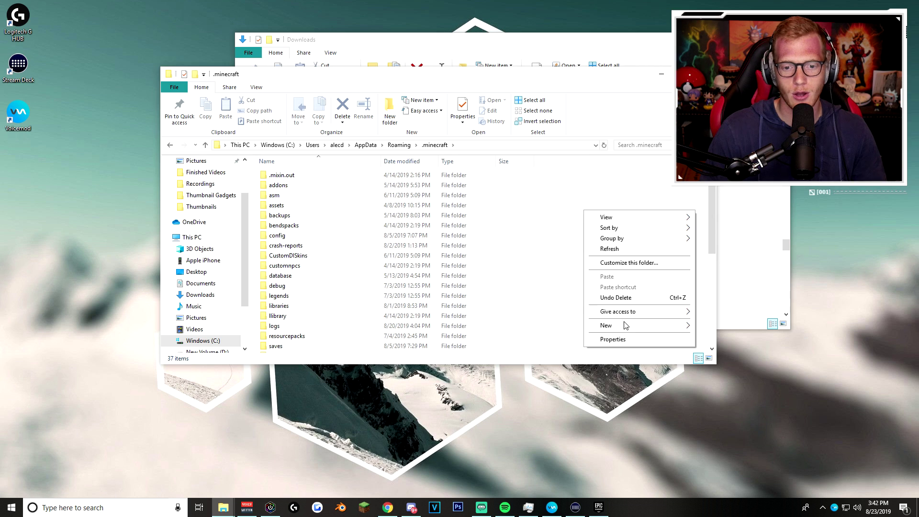
{"action": "mouse_move", "coordinate": [625, 330]}
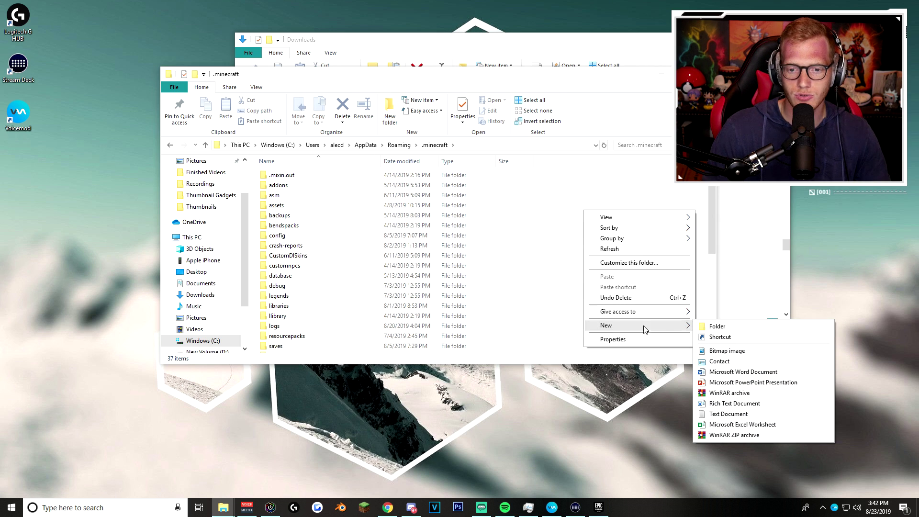
{"action": "left_click", "coordinate": [704, 329]}
{"action": "type", "text": "mods"}
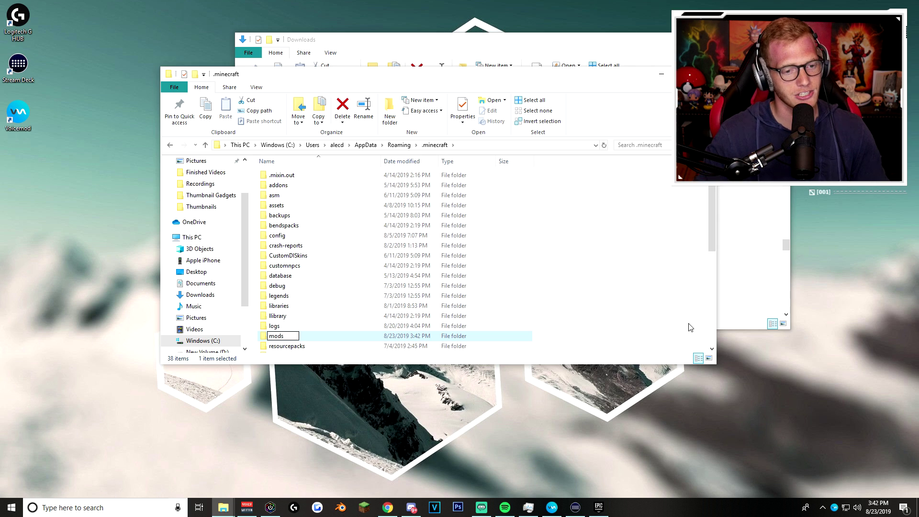
{"action": "left_click", "coordinate": [687, 327]}
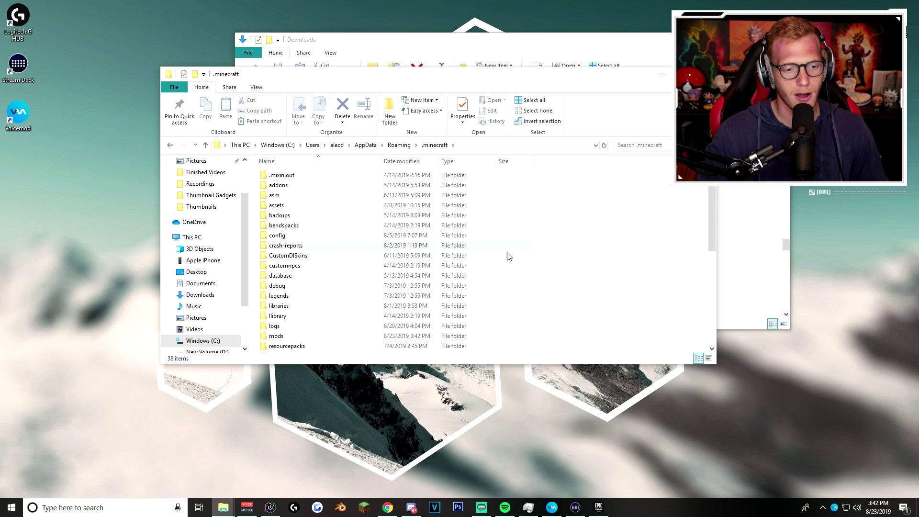
{"action": "double_click", "coordinate": [310, 337]}
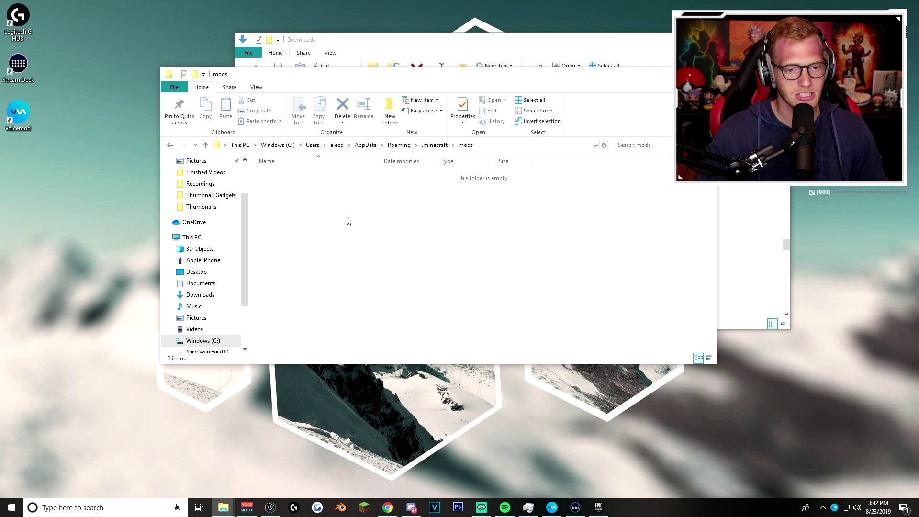
Drag the Pixelmon-1.12.2-7.0.7 jar from Downloads into the mods folder, then show the desktop
{"action": "left_click_drag", "start_coordinate": [427, 77], "coordinate": [310, 91]}
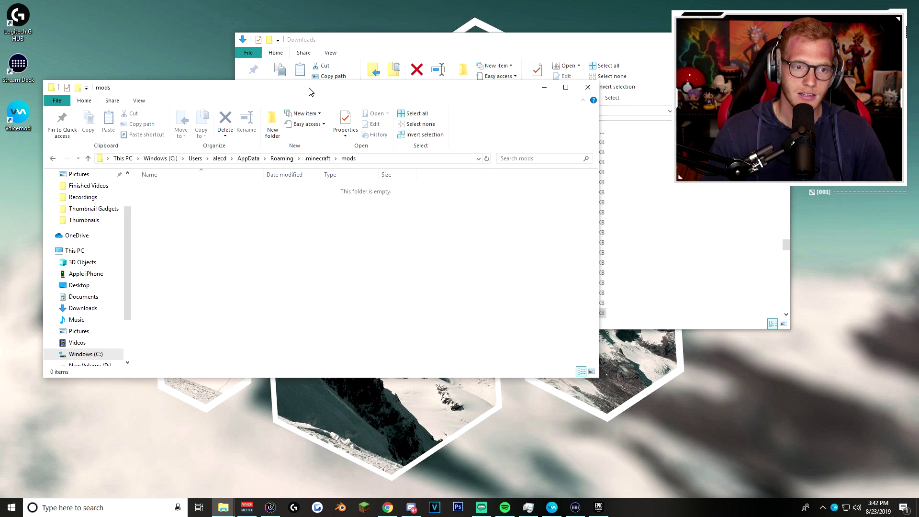
{"action": "left_click_drag", "start_coordinate": [372, 44], "coordinate": [519, 56]}
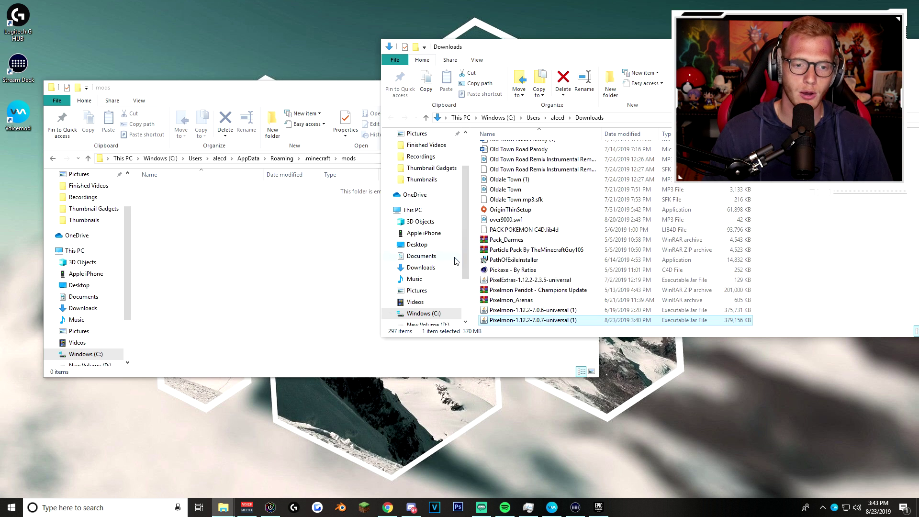
{"action": "scroll", "coordinate": [430, 207], "scroll_direction": "up", "scroll_amount": 2}
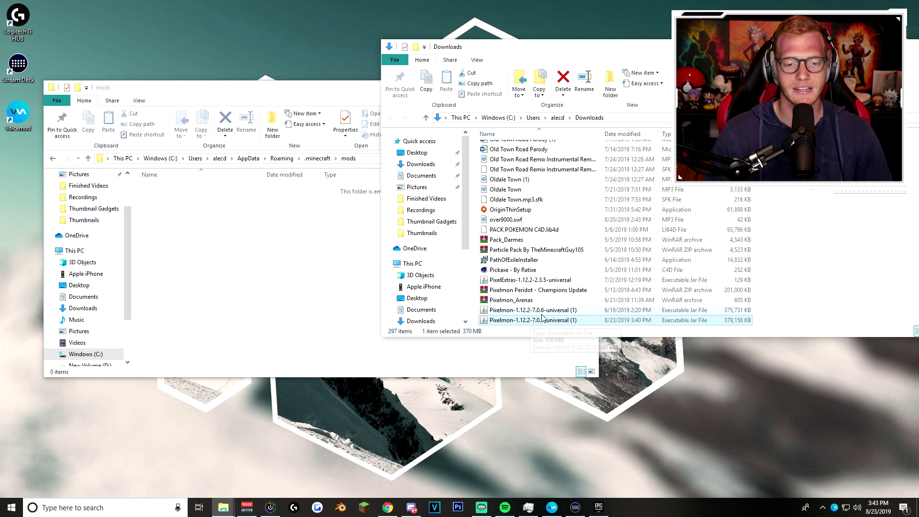
{"action": "left_click_drag", "start_coordinate": [508, 323], "coordinate": [206, 245]}
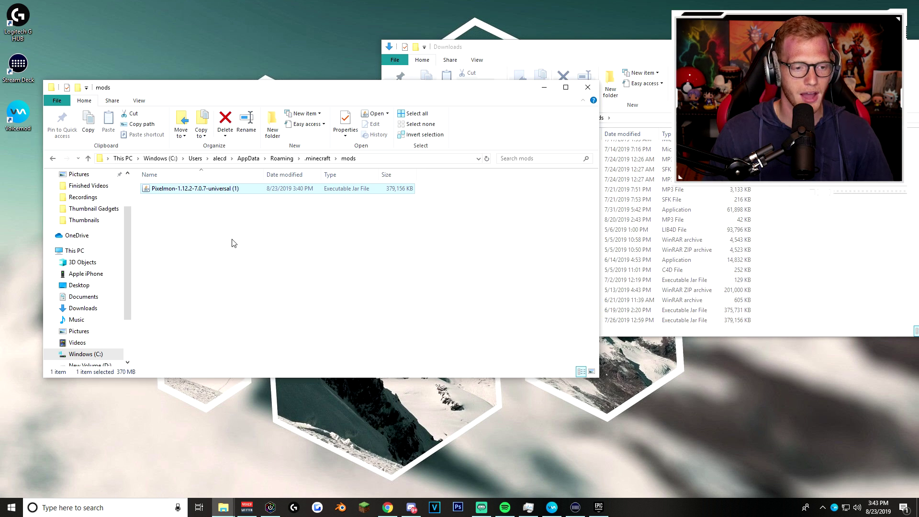
{"action": "left_click", "coordinate": [240, 221]}
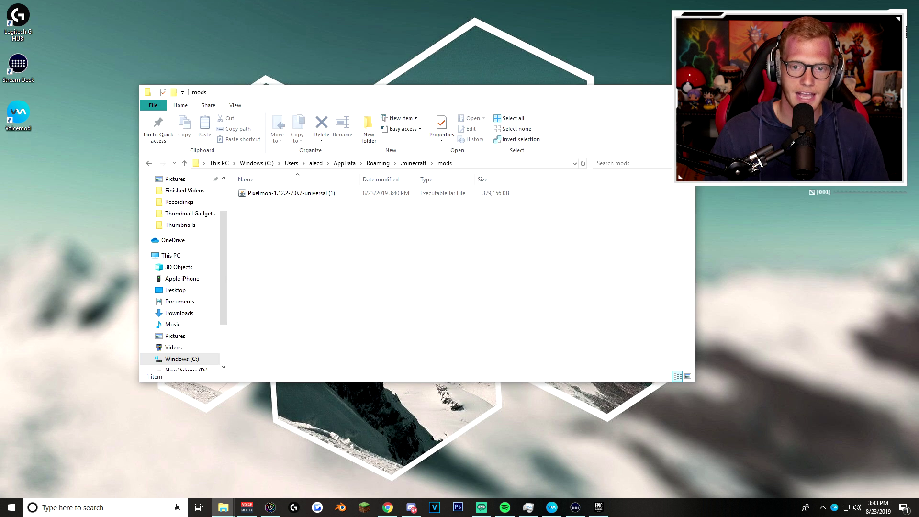
{"action": "key", "text": "super+d"}
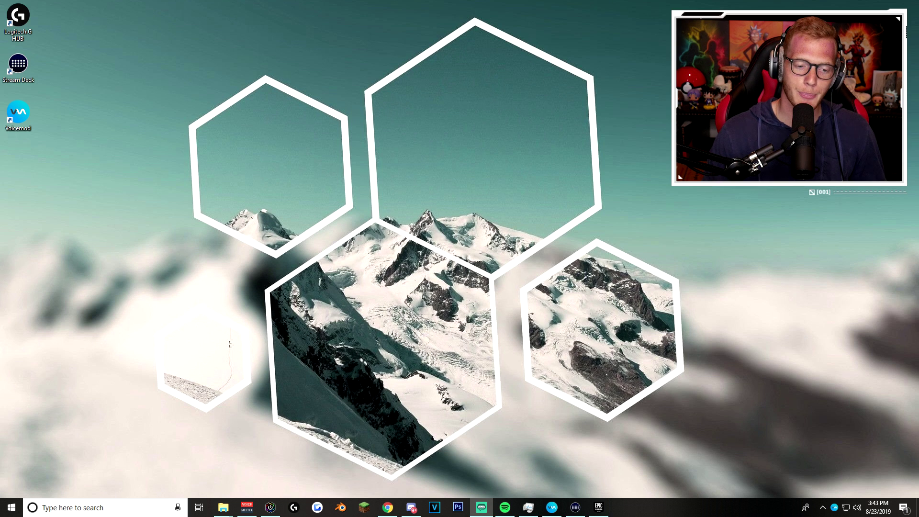
Open the Minecraft Launcher, position its window, and view the Installations list
{"action": "left_click", "coordinate": [364, 509]}
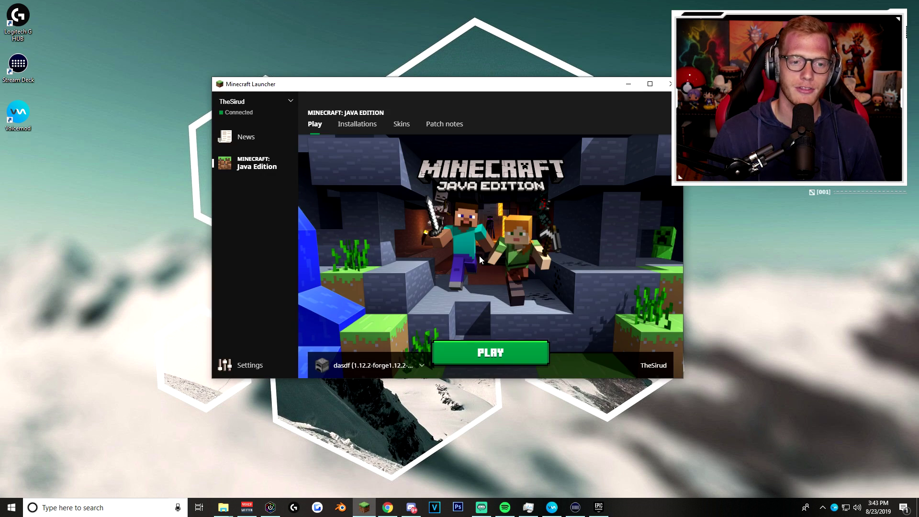
{"action": "left_click_drag", "start_coordinate": [447, 90], "coordinate": [429, 80]}
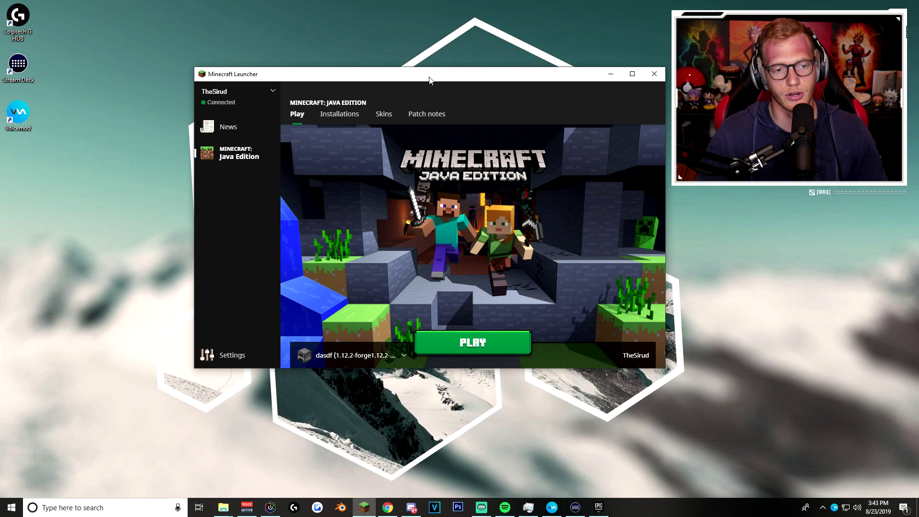
{"action": "left_click", "coordinate": [339, 116]}
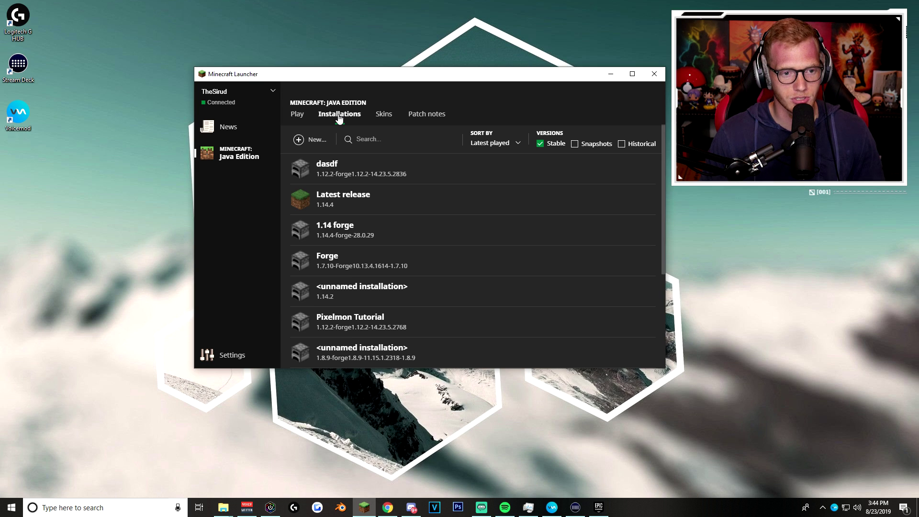
Add a new installation 'Pixelmon' with version release 1.12.2-forge1.12.2-14.23.5.2838
{"action": "left_click", "coordinate": [316, 140]}
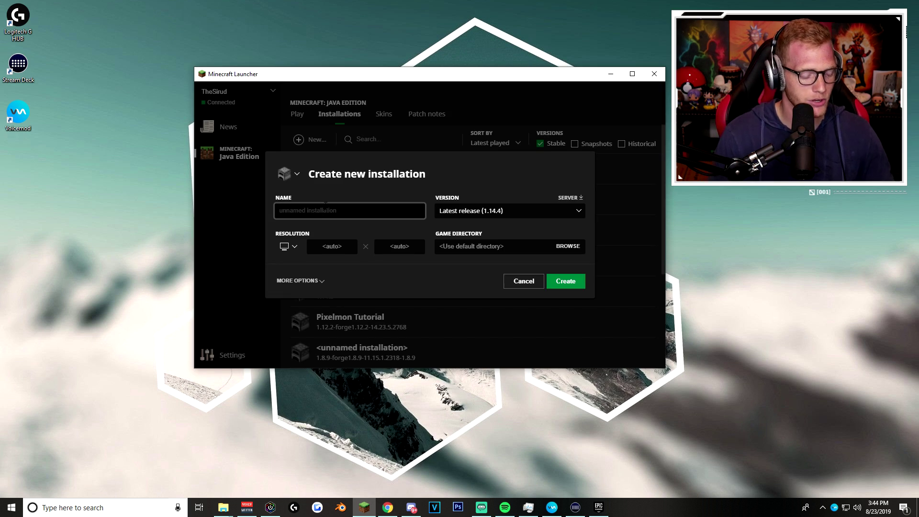
{"action": "type", "text": "Pixelmon"}
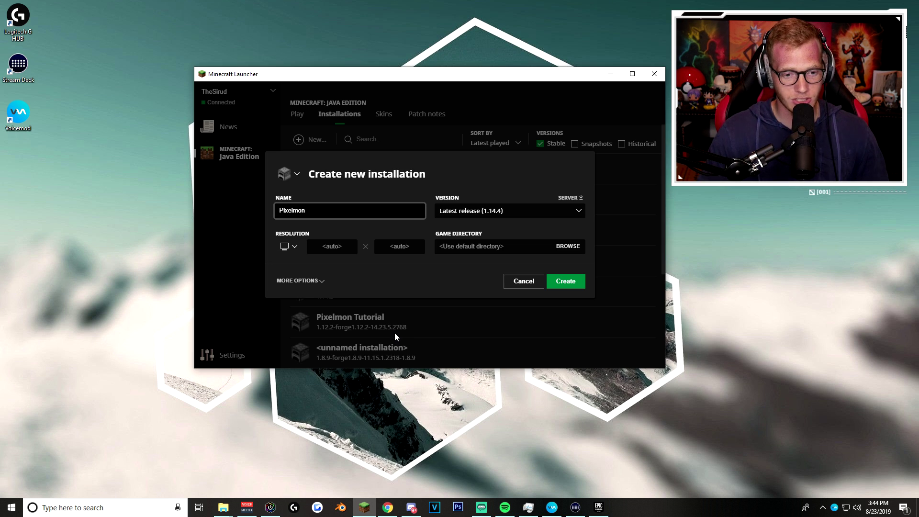
{"action": "left_click", "coordinate": [577, 213]}
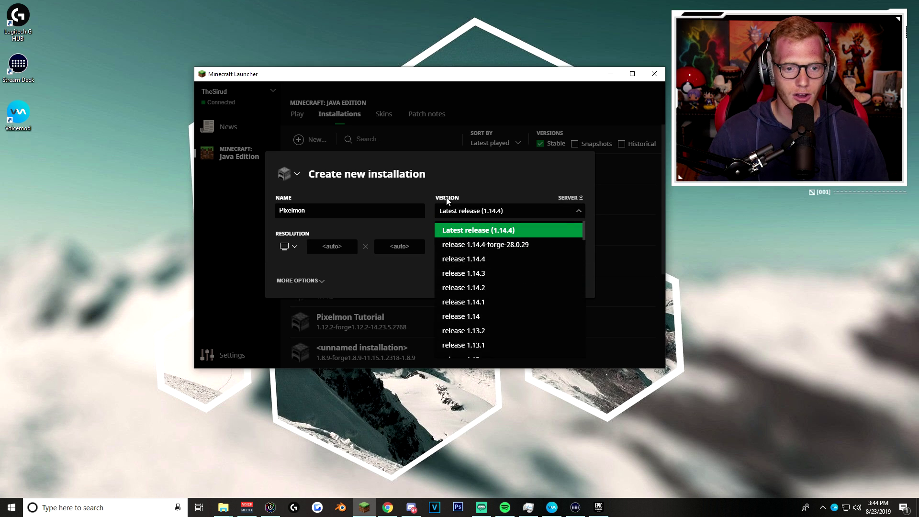
{"action": "scroll", "coordinate": [513, 258], "scroll_direction": "down", "scroll_amount": 8}
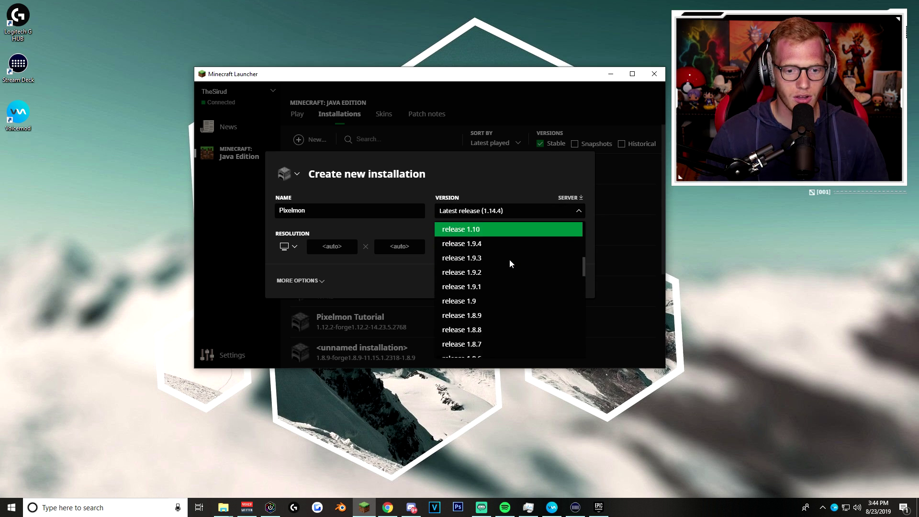
{"action": "scroll", "coordinate": [509, 262], "scroll_direction": "down", "scroll_amount": 10}
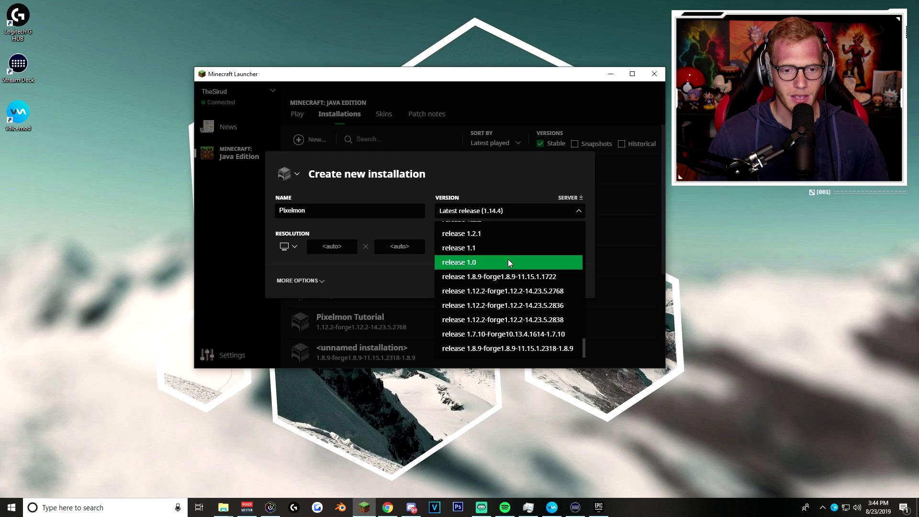
{"action": "left_click", "coordinate": [564, 320]}
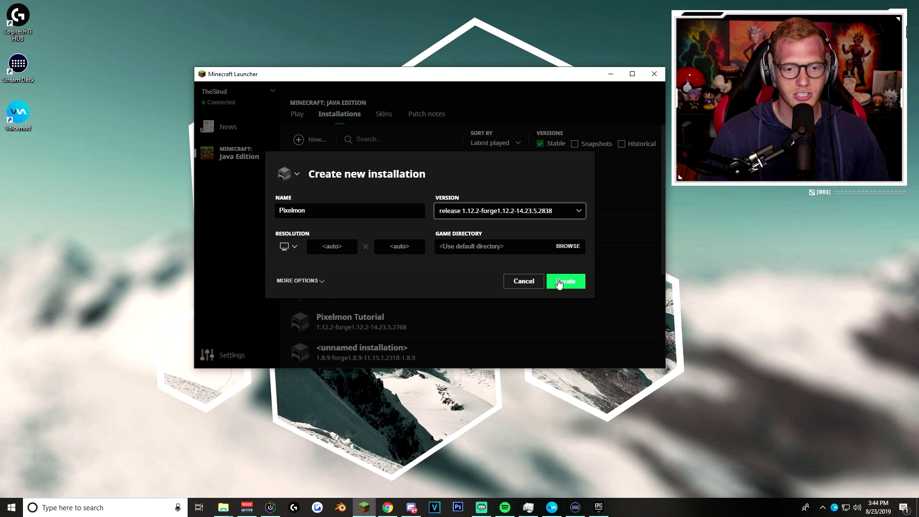
{"action": "left_click", "coordinate": [419, 281]}
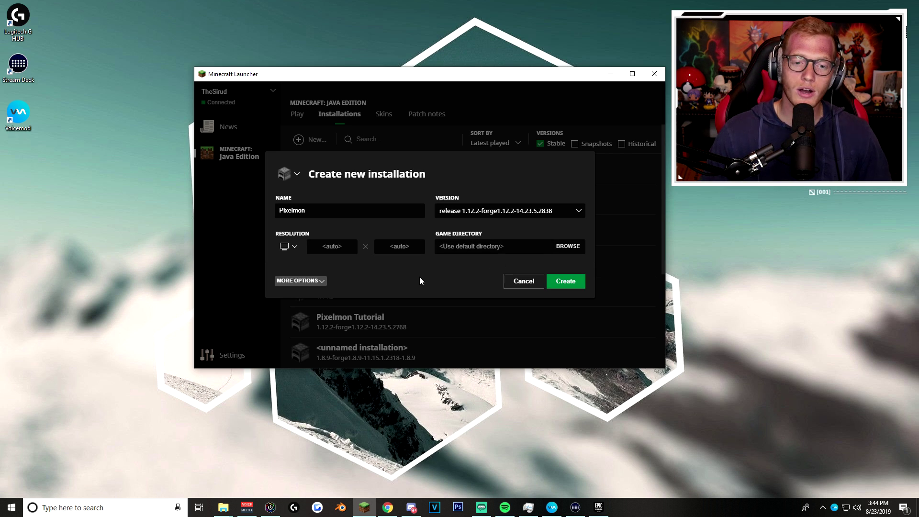
Change the JVM argument -Xmx2G to -Xmx4G and create the Pixelmon installation
{"action": "left_click", "coordinate": [299, 281]}
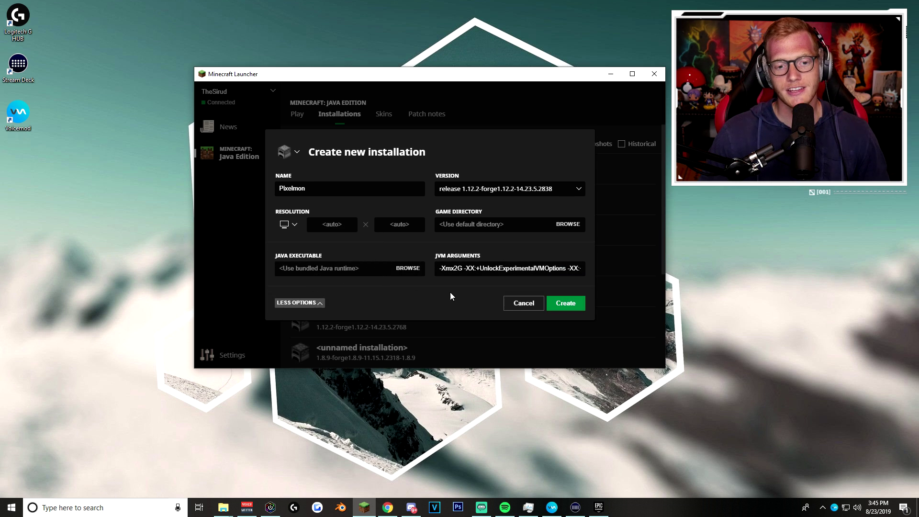
{"action": "left_click", "coordinate": [451, 269]}
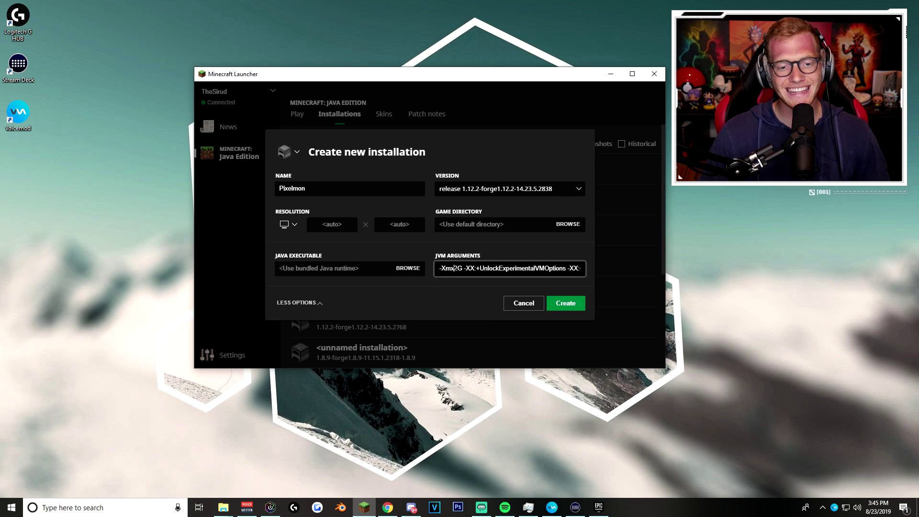
{"action": "left_click_drag", "start_coordinate": [454, 268], "coordinate": [458, 268]}
{"action": "left_click", "coordinate": [299, 303]}
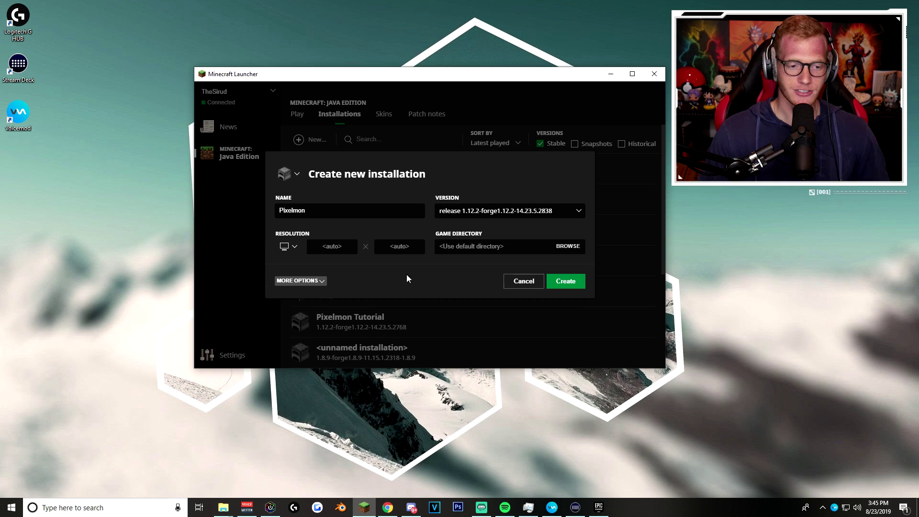
{"action": "left_click", "coordinate": [297, 280]}
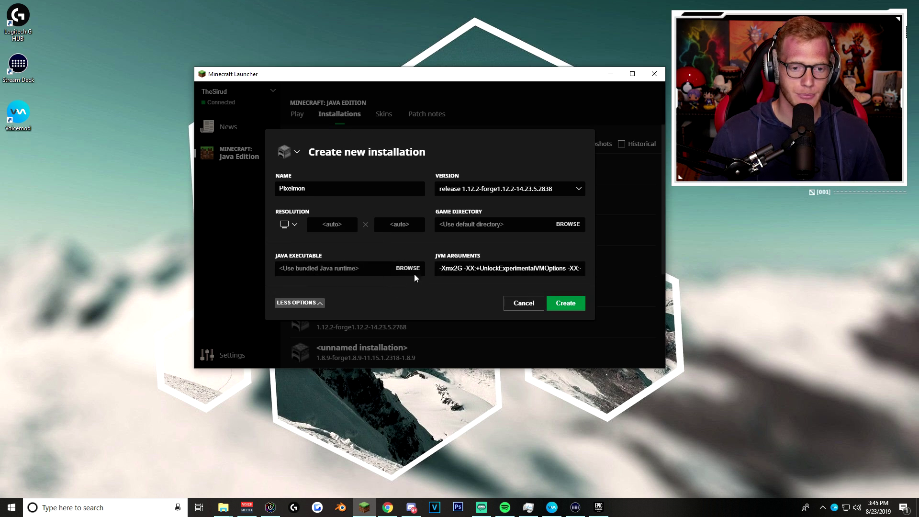
{"action": "left_click_drag", "start_coordinate": [453, 268], "coordinate": [458, 268]}
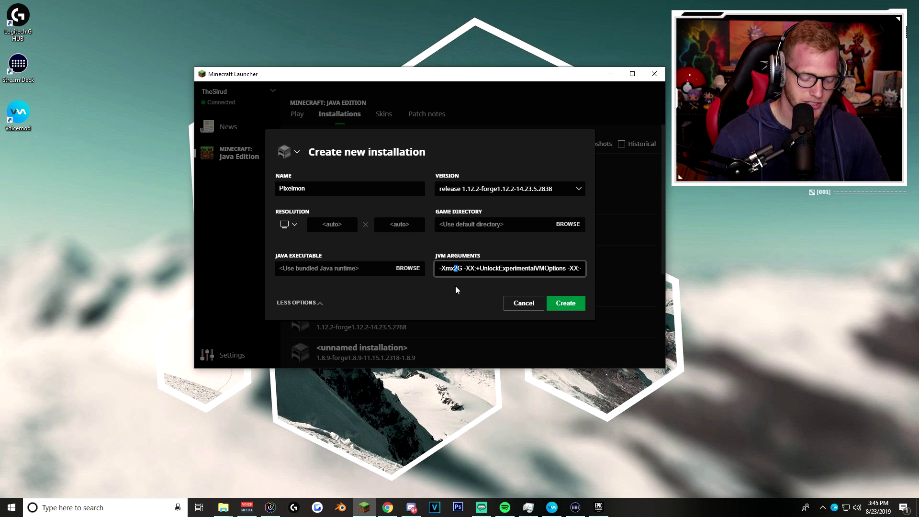
{"action": "type", "text": "4"}
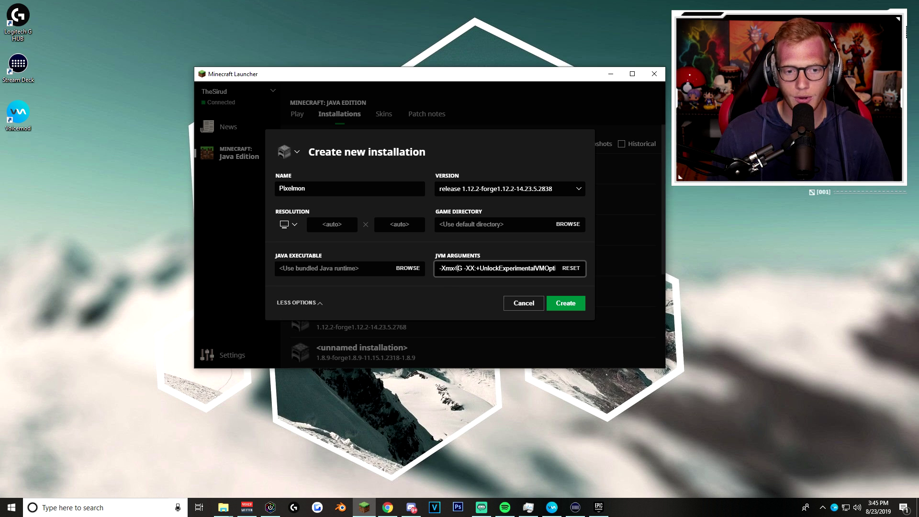
{"action": "left_click_drag", "start_coordinate": [457, 268], "coordinate": [454, 268]}
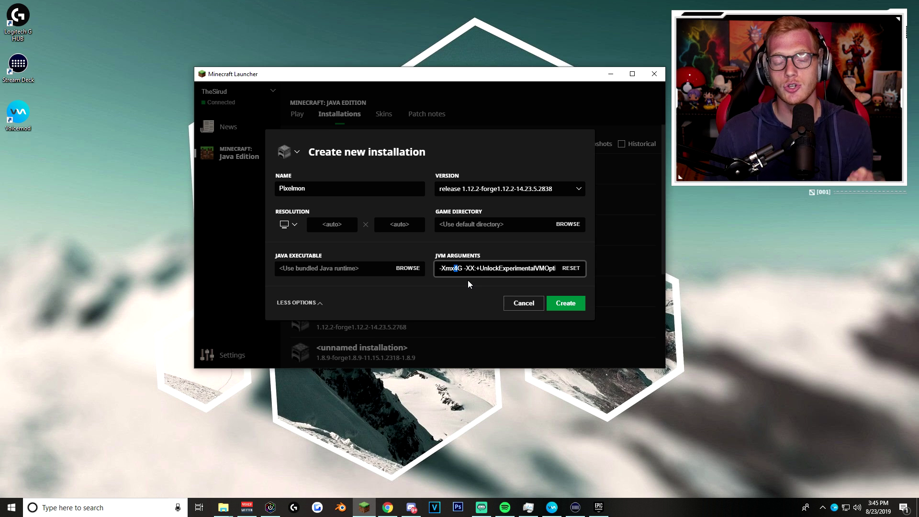
{"action": "left_click", "coordinate": [496, 284]}
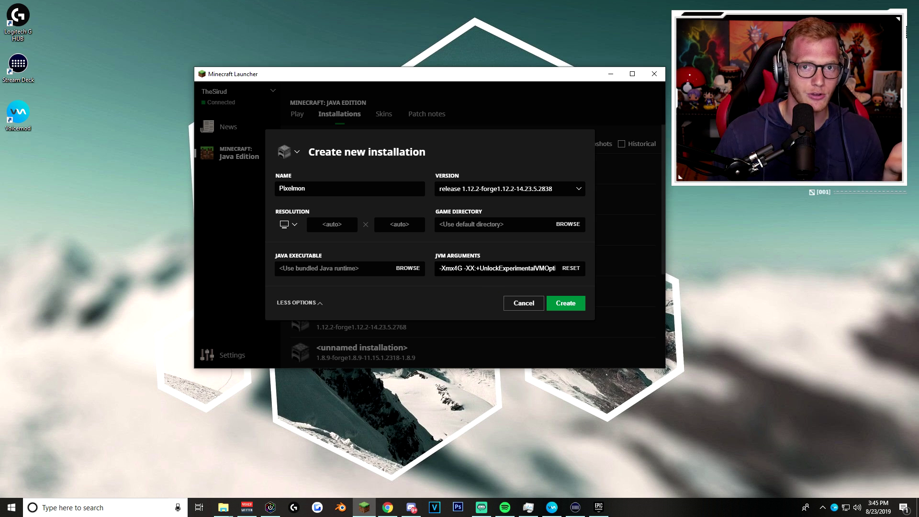
{"action": "left_click", "coordinate": [572, 304]}
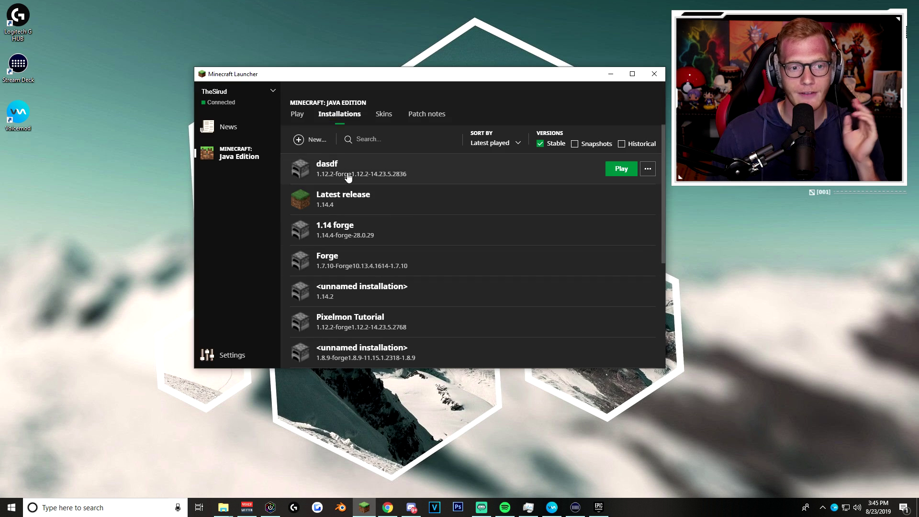
Select the Pixelmon (1.12.2-forge) installation on the Play page and launch the game
{"action": "left_click", "coordinate": [300, 116]}
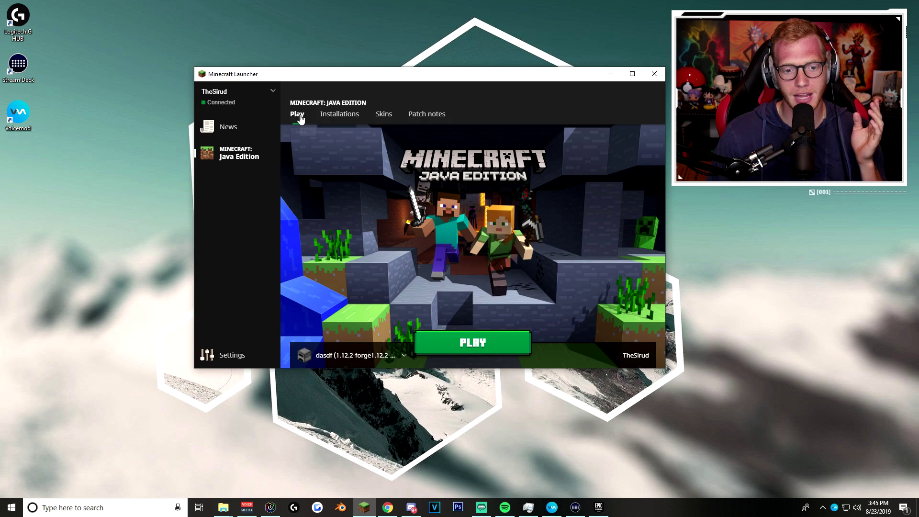
{"action": "left_click", "coordinate": [369, 357]}
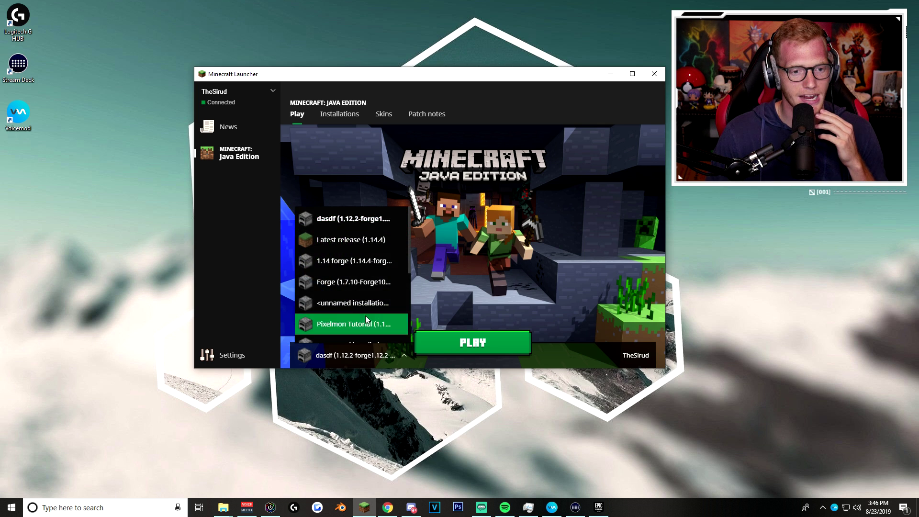
{"action": "scroll", "coordinate": [336, 269], "scroll_direction": "down", "scroll_amount": 2}
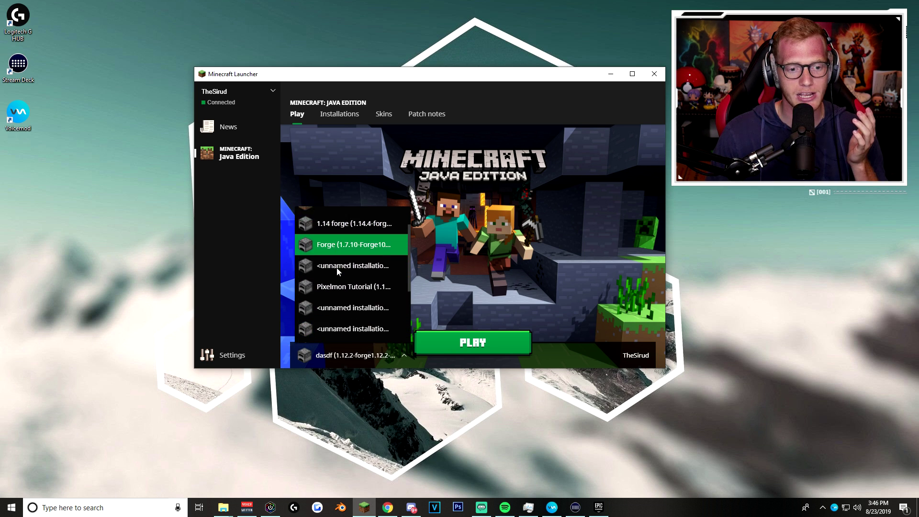
{"action": "scroll", "coordinate": [337, 268], "scroll_direction": "down", "scroll_amount": 4}
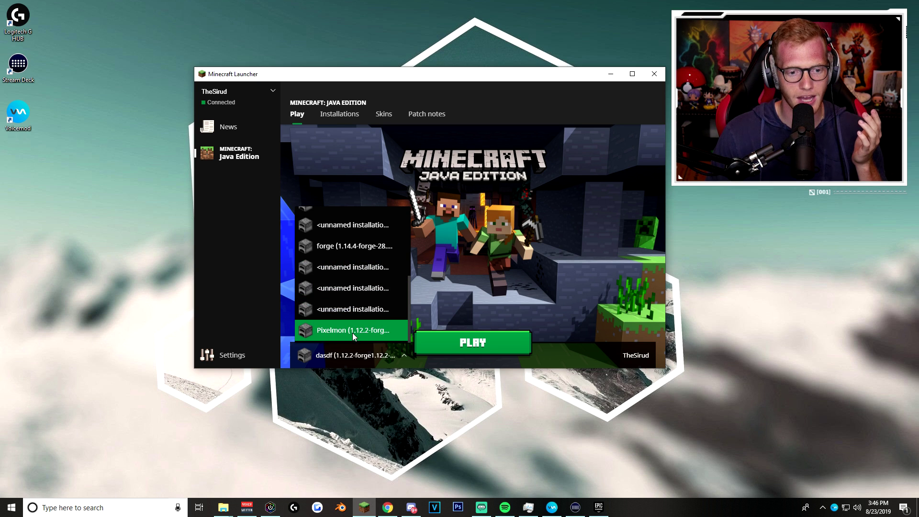
{"action": "left_click", "coordinate": [367, 331]}
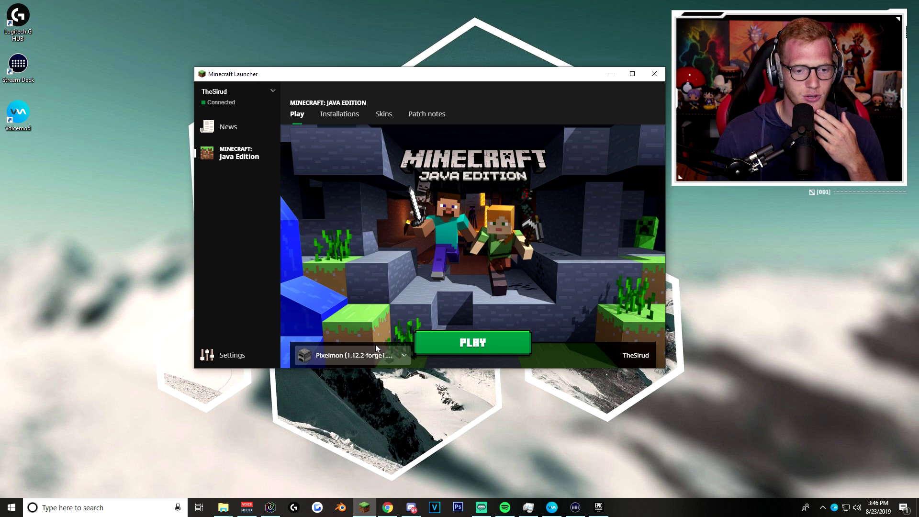
{"action": "left_click", "coordinate": [481, 343]}
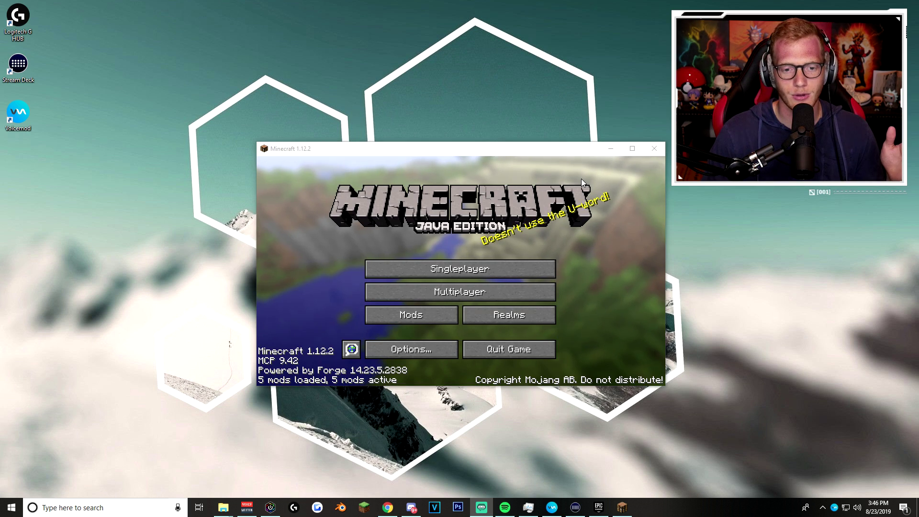
Maximize the game window and view Pixelmon 7.0.7's details in the Mods list
{"action": "left_click", "coordinate": [635, 151]}
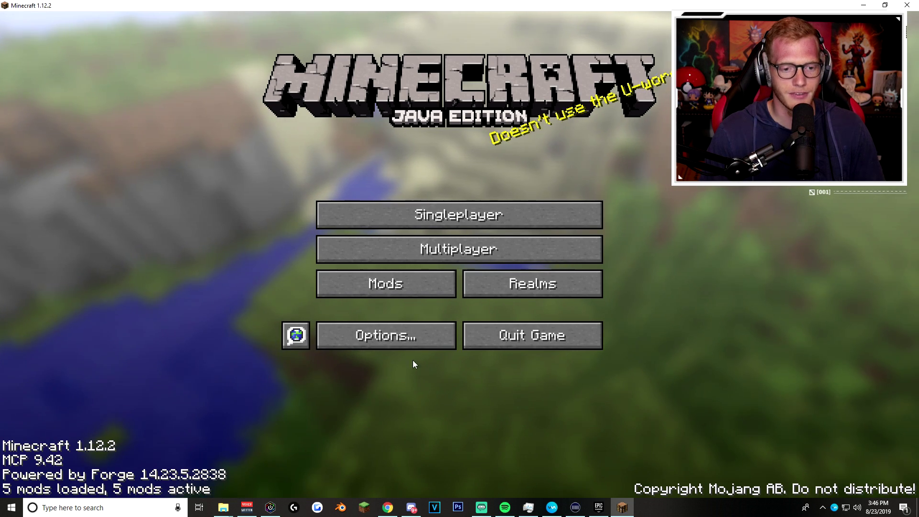
{"action": "left_click", "coordinate": [400, 283]}
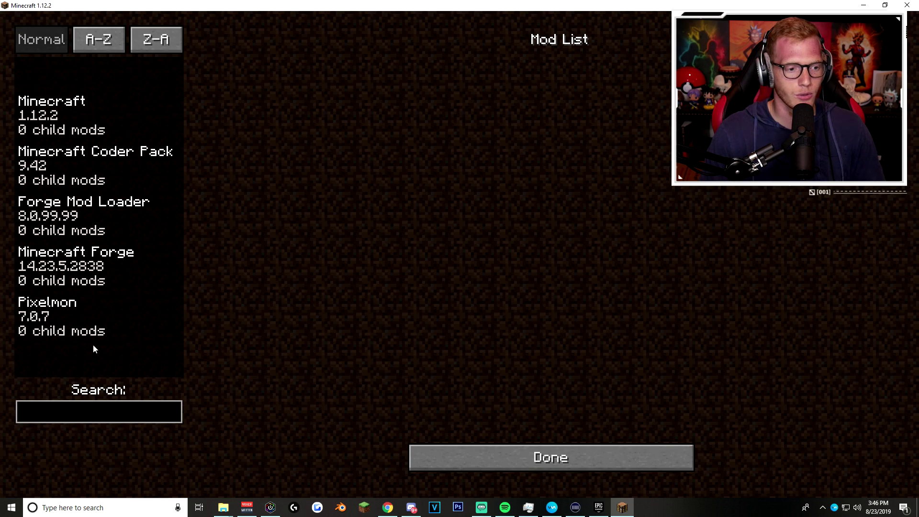
{"action": "left_click", "coordinate": [44, 321]}
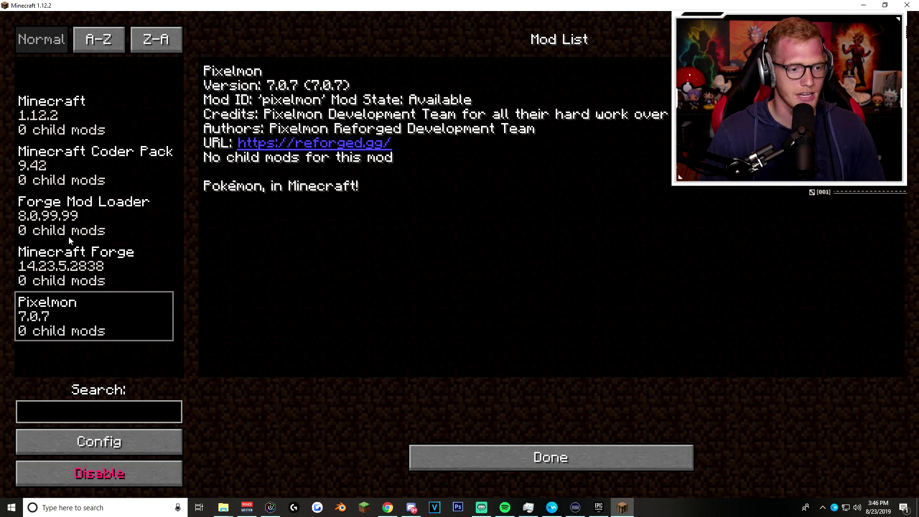